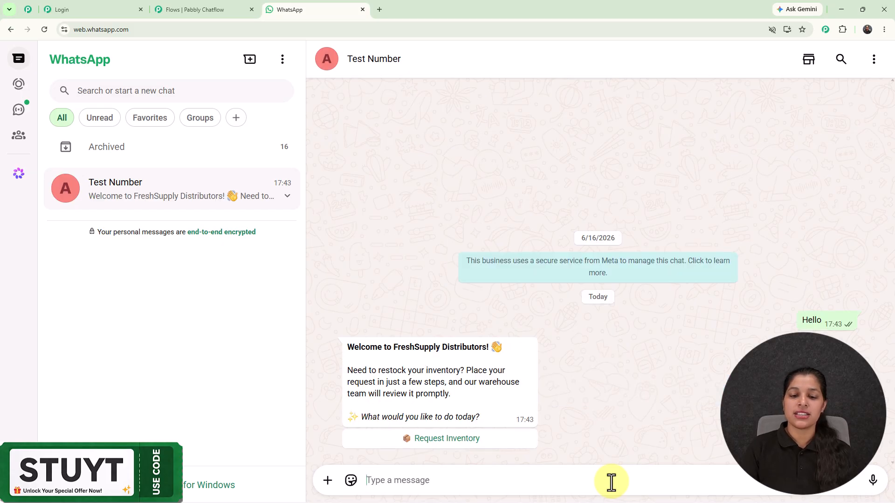
Step: Choose Request Inventory in the Test Number chat and reply to the name question with the customer's full name
left_click(466, 440)
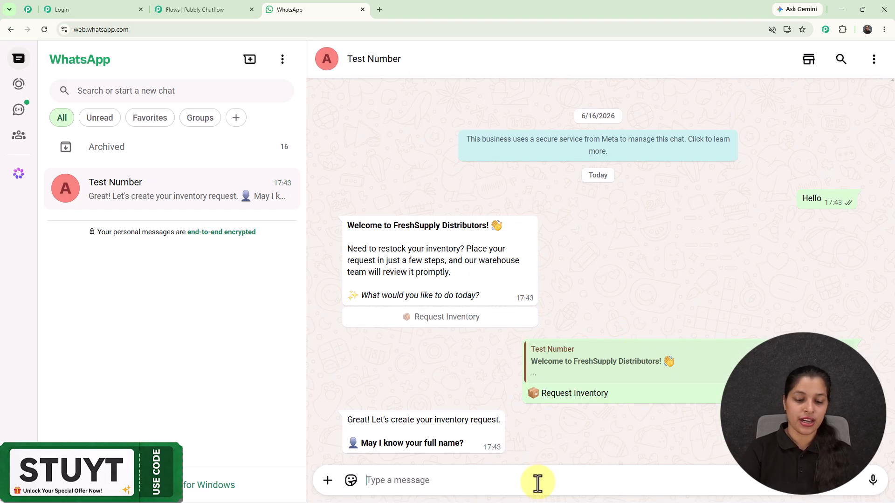
type("Demo User")
key("Return")
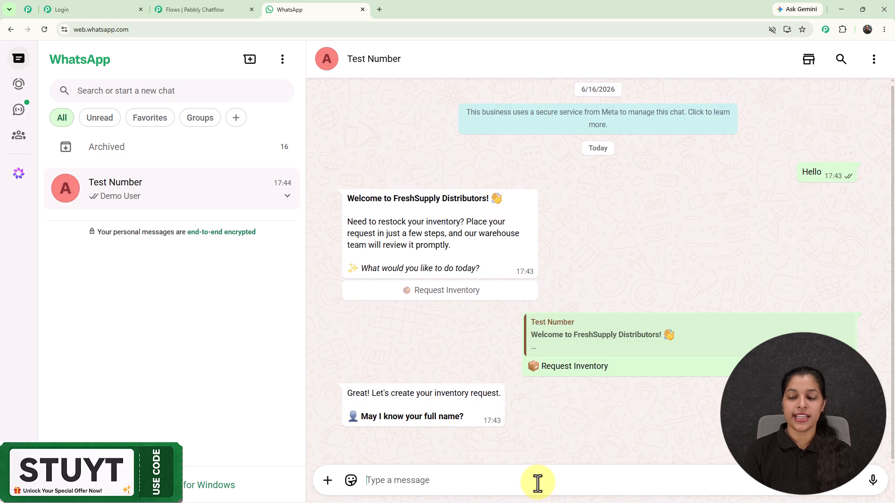
Step: Answer the business name question in the chat with YZX
type("X")
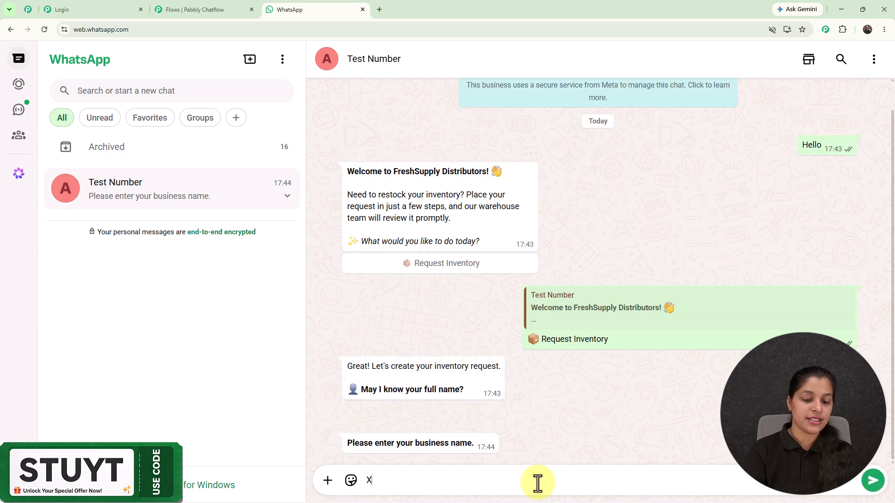
key("Home")
type("YZ")
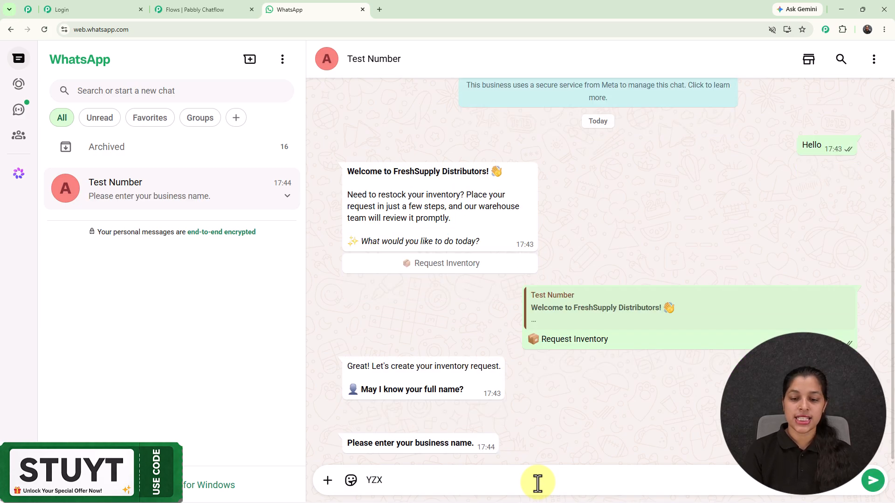
key("Return")
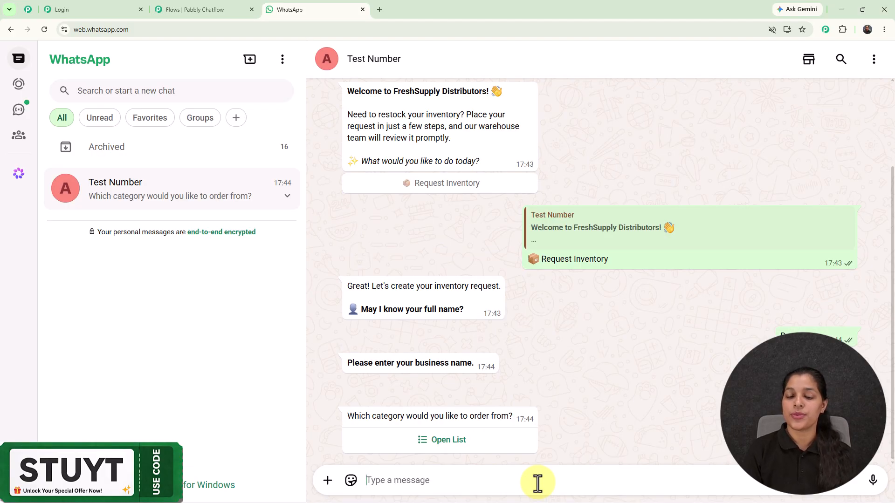
Step: Send Beverages as the order category and Mineral Water as the beverage from the chat's option lists
left_click(450, 445)
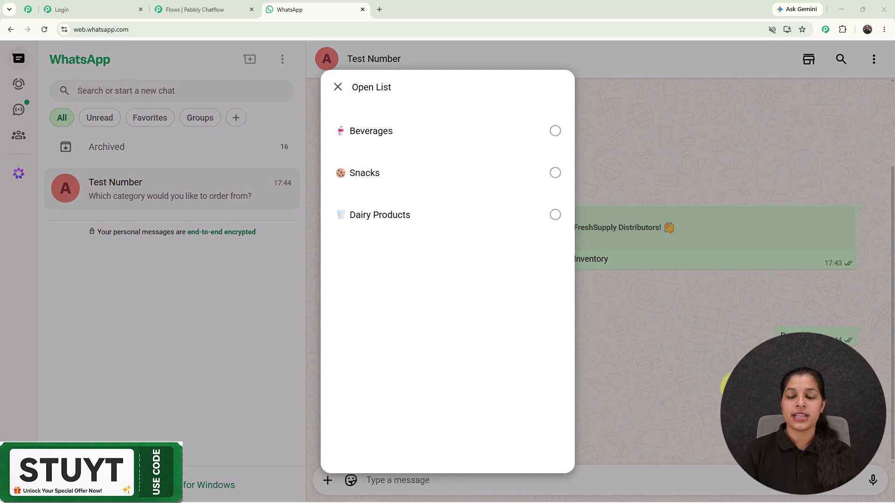
left_click(471, 133)
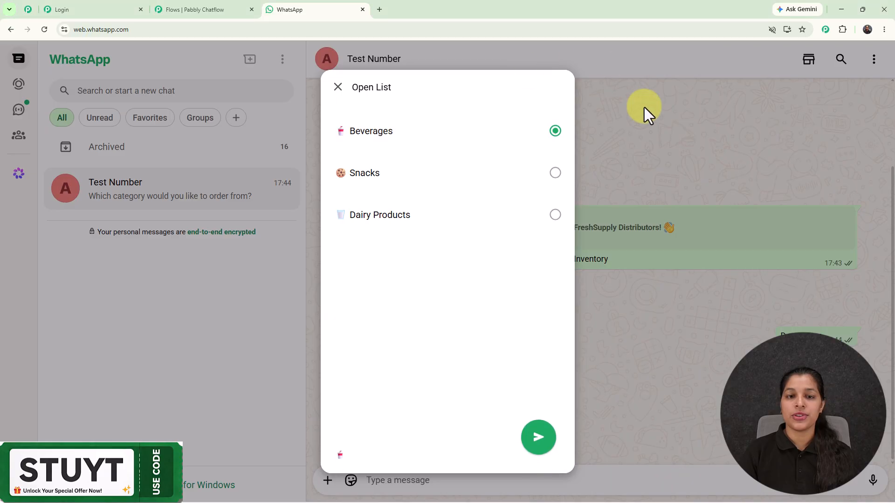
left_click(540, 442)
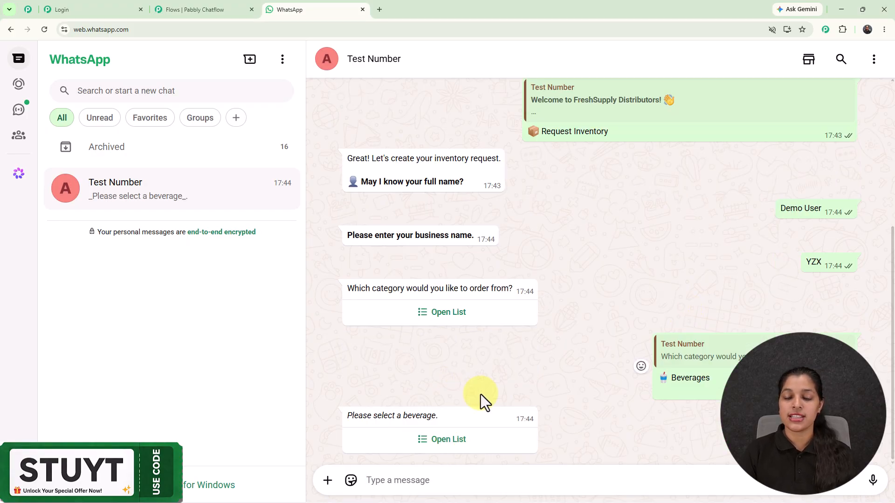
left_click(442, 448)
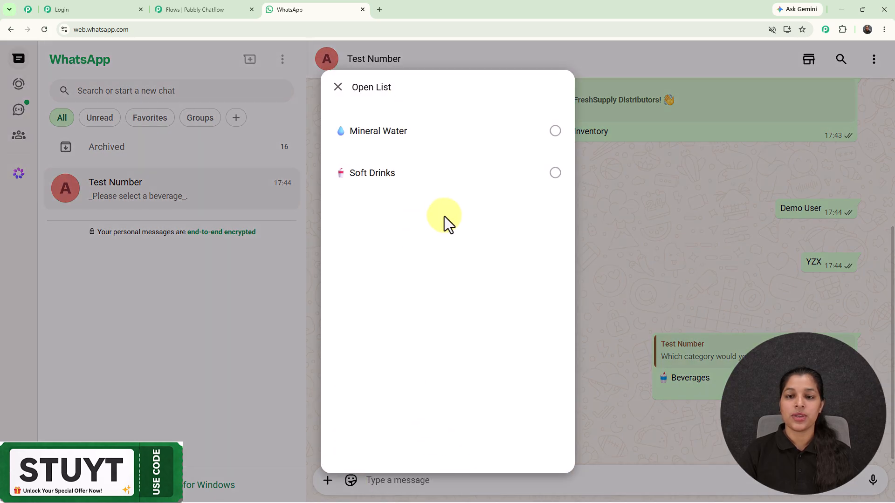
left_click(455, 149)
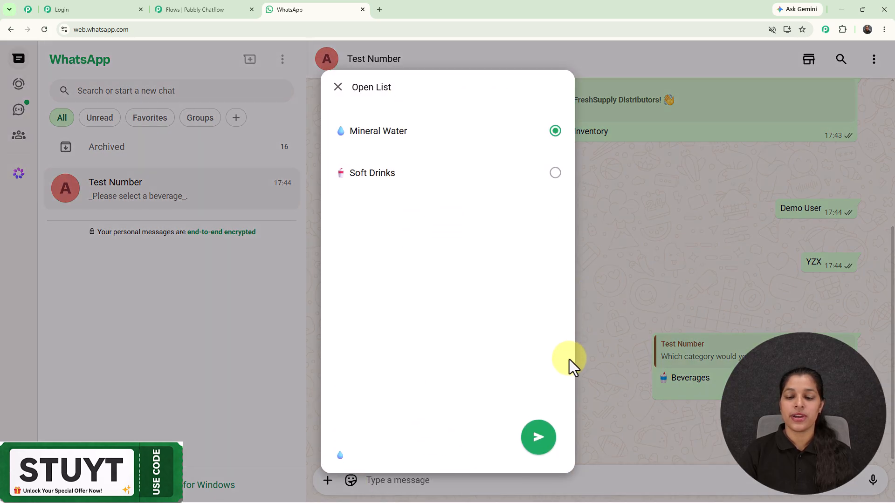
left_click(539, 438)
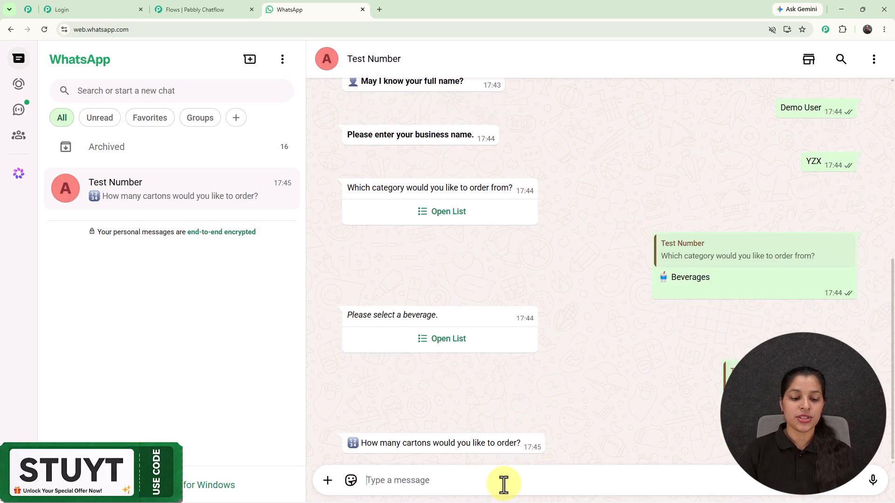
Step: Reply with 20 as the number of cartons and send the delivery address
type("2")
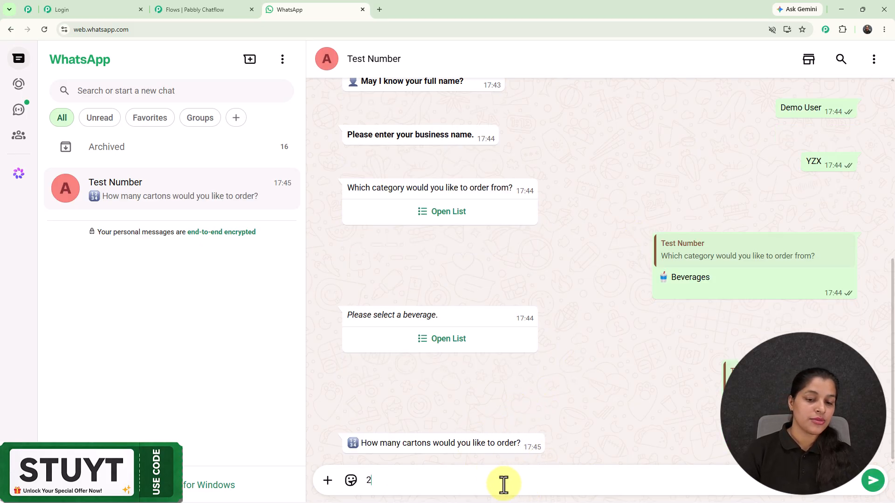
type("0")
key("Return")
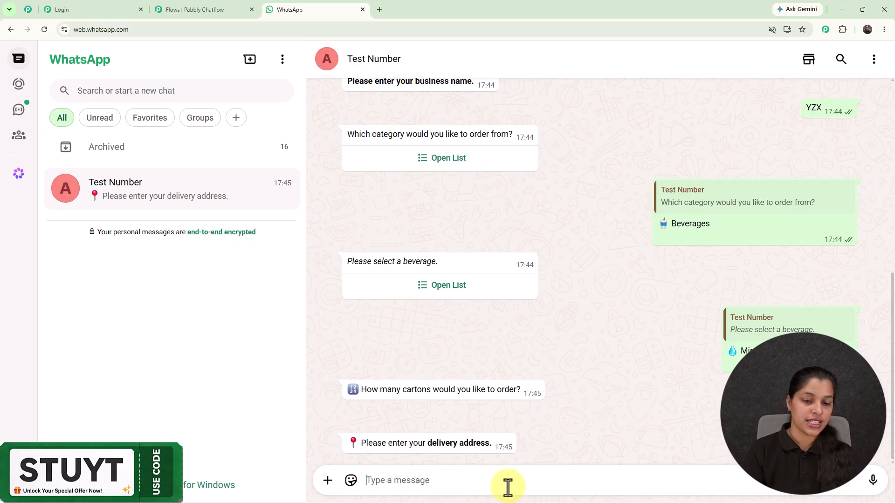
type("Xyz street, Bhopal")
key("Return")
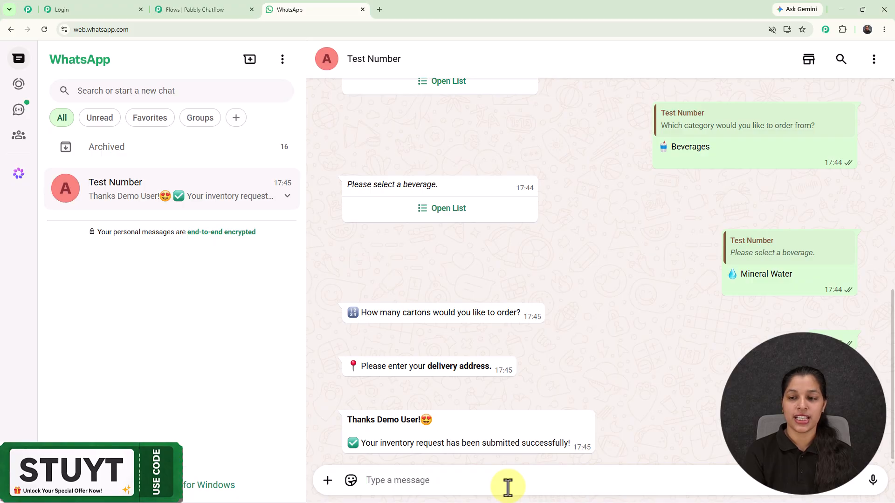
Step: Review the whole inventory request conversation from the opening greeting to the final bot reply
left_click(507, 487)
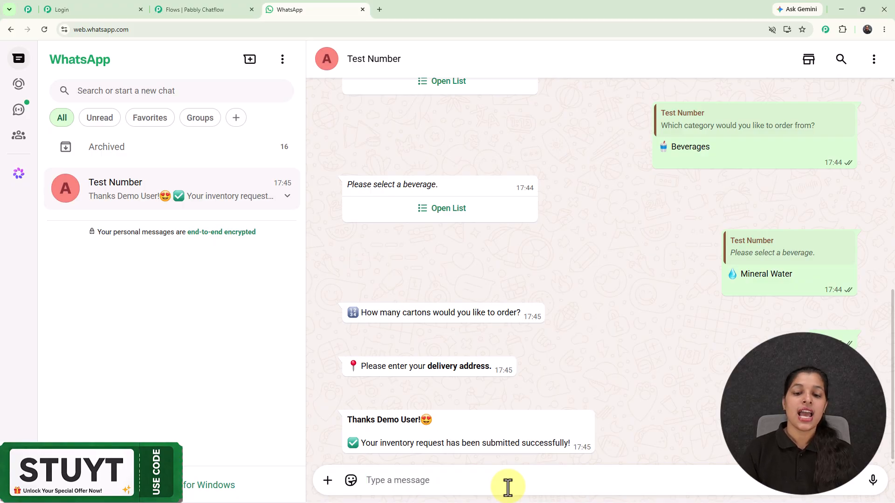
scroll(571, 330, "up", 6)
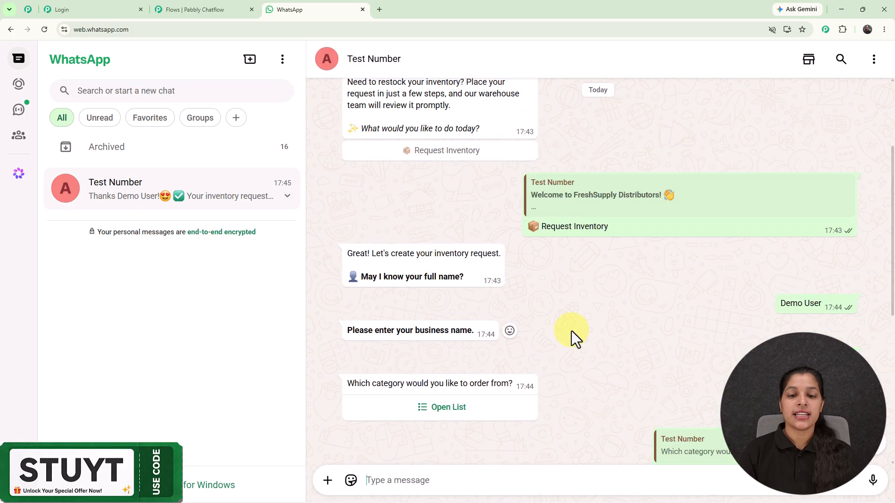
scroll(571, 331, "up", 3)
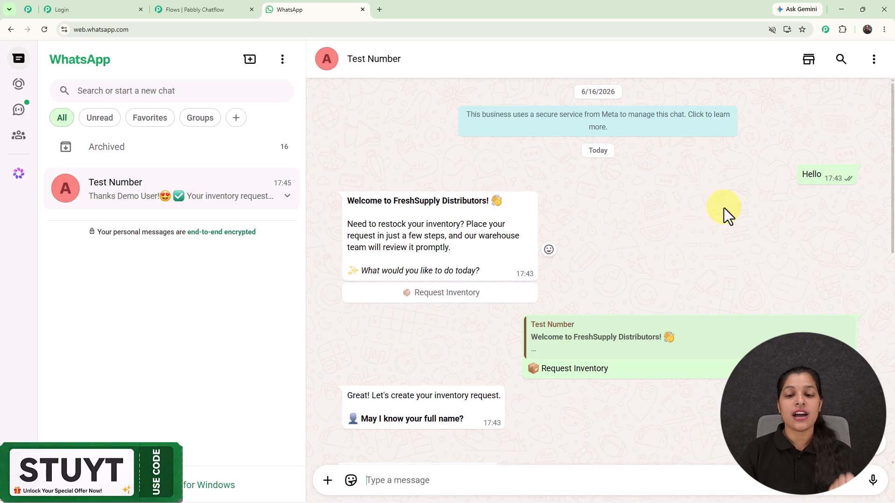
scroll(724, 208, "down", 4)
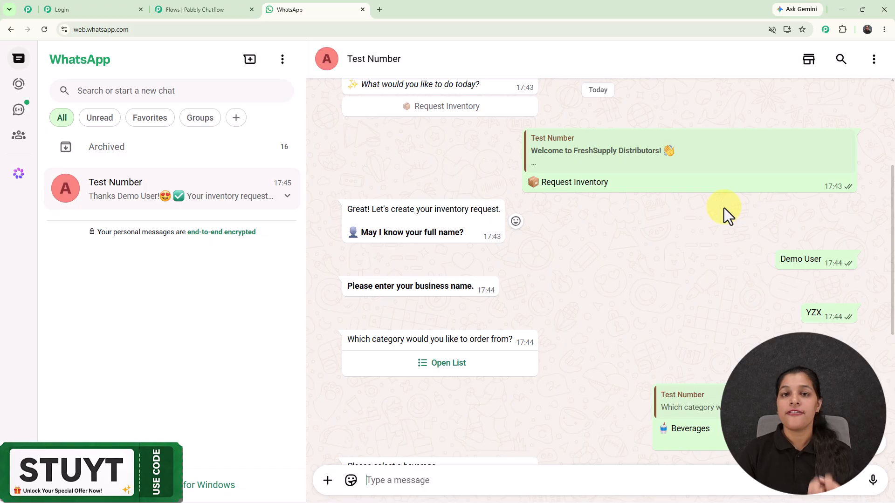
scroll(723, 208, "down", 1)
scroll(724, 207, "down", 5)
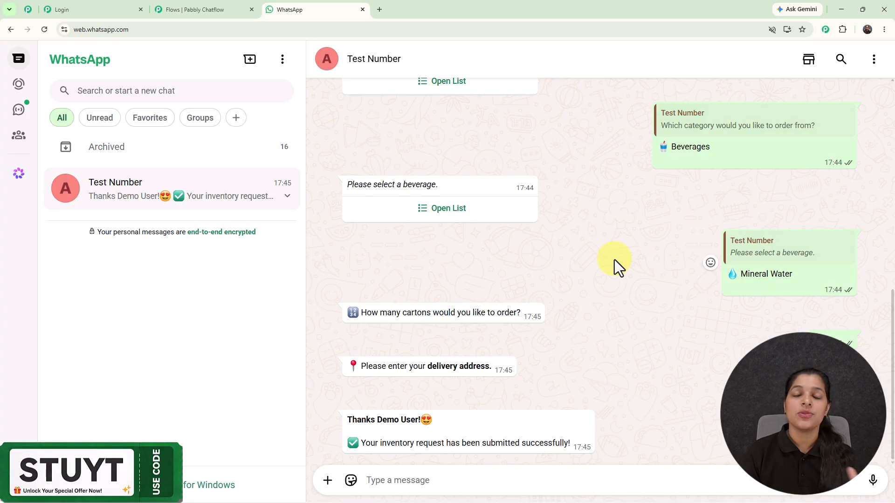
Step: Switch to the flow editor in Pabbly Chatflow and bring the Trigger block into closer view
left_click(213, 14)
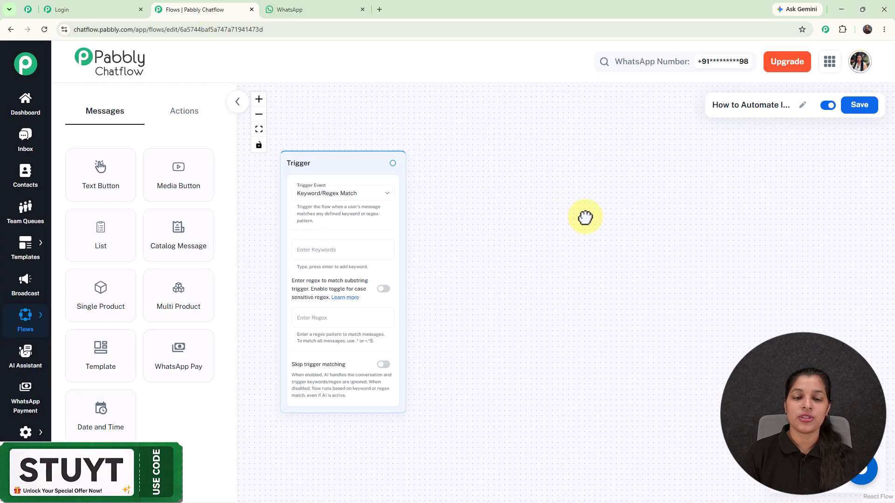
left_click_drag(582, 217, 629, 210)
scroll(599, 255, "up", 1)
left_click_drag(599, 254, 612, 251)
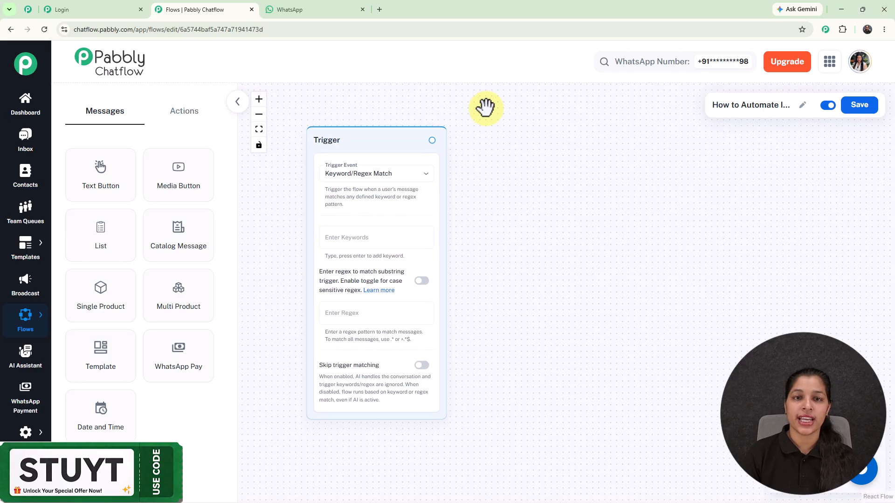
Step: Open pabbly.com/chatflow in a new browser tab and dismiss the limited-time offer popup
left_click(379, 9)
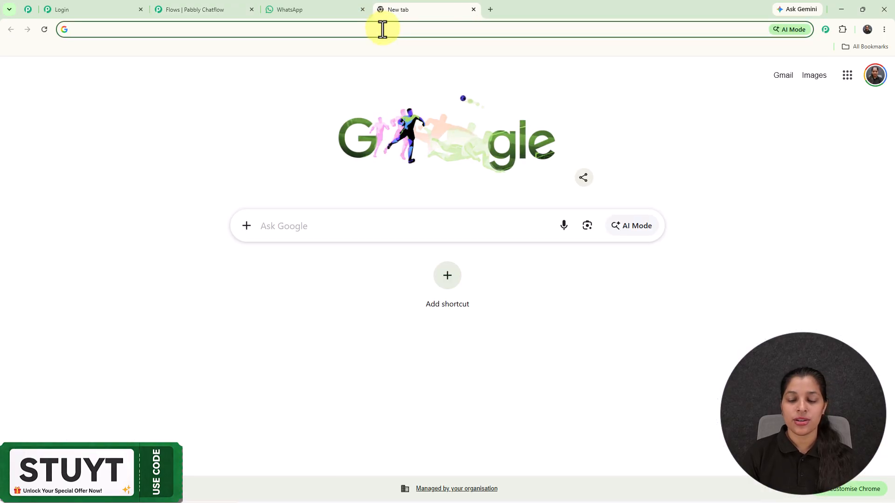
type("pabbly.com/chatflow")
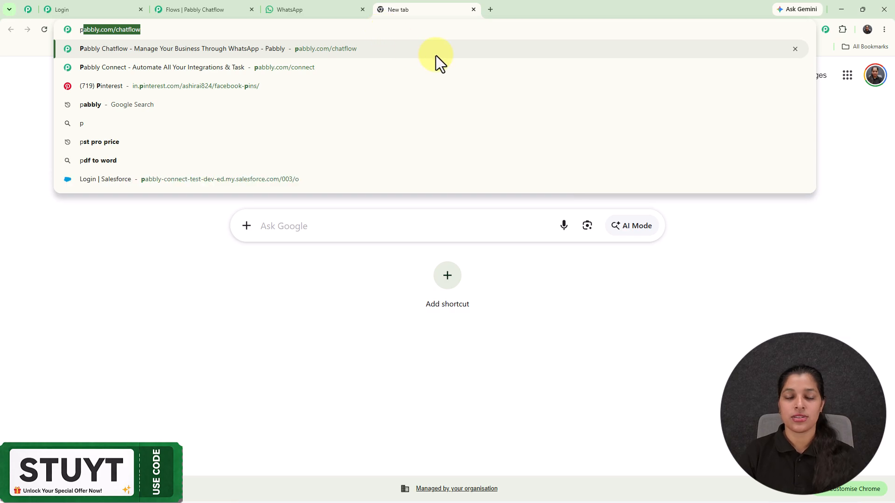
key("Return")
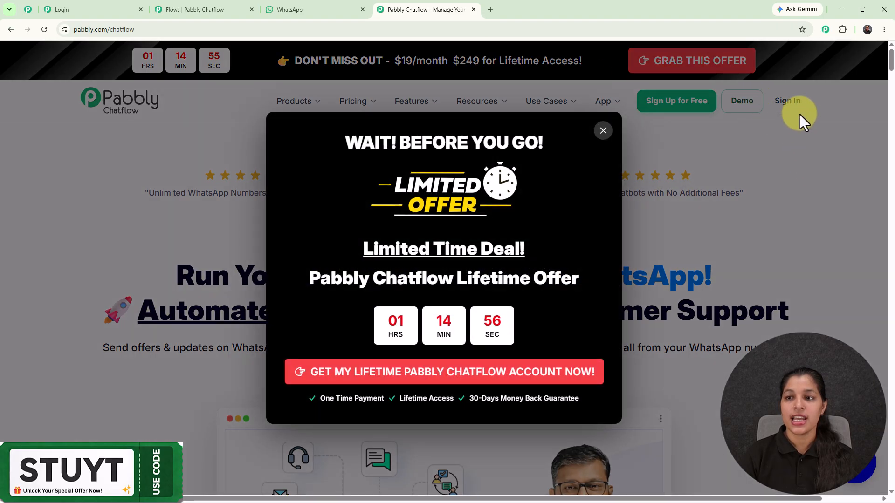
left_click(604, 131)
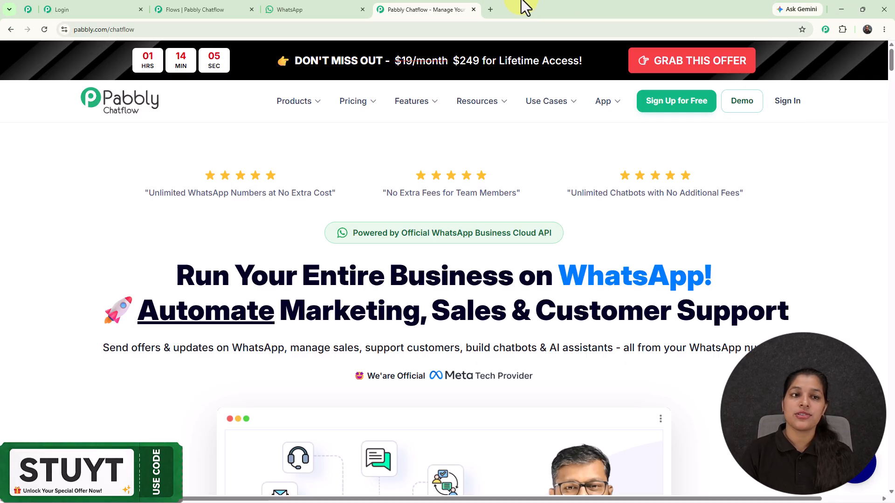
Step: Return to the Pabbly Chatflow flow editor and choose Keyword/Regex Match as the Trigger block's event
left_click(187, 5)
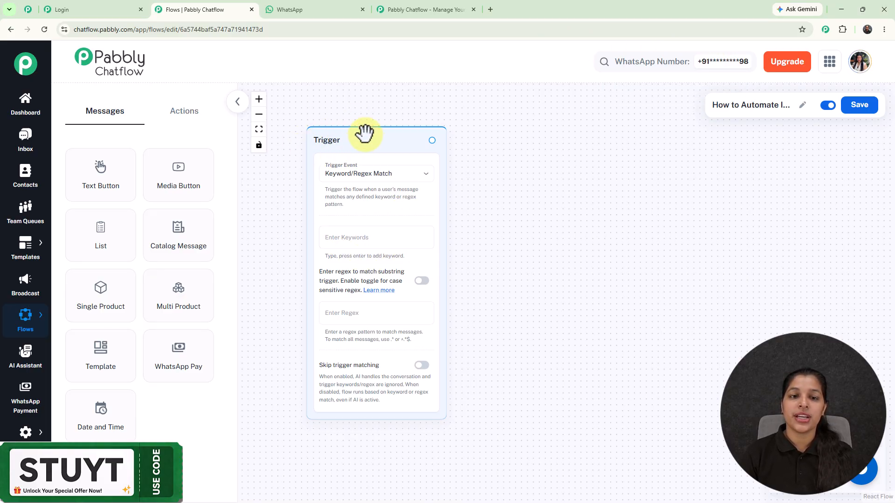
left_click(396, 173)
left_click(400, 136)
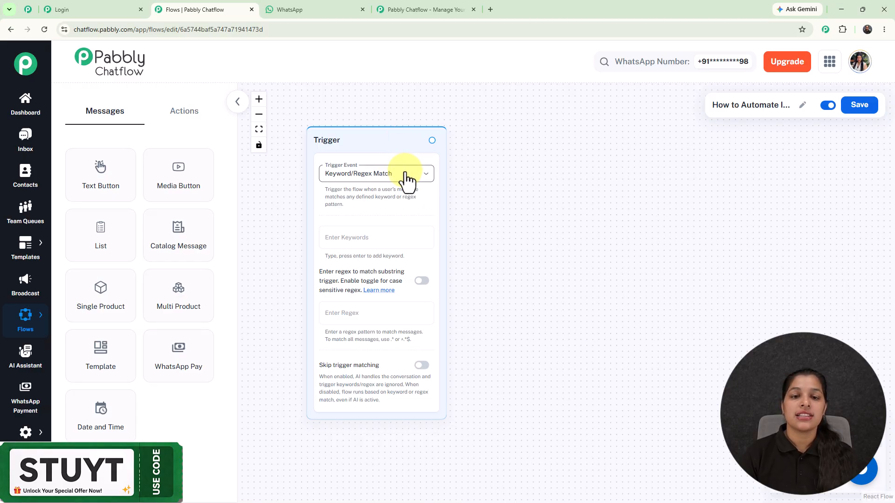
left_click(406, 176)
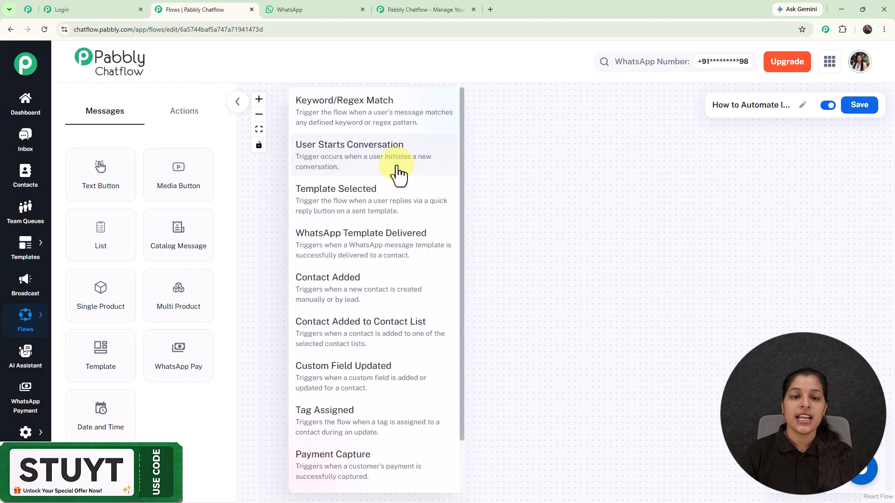
left_click(359, 120)
left_click(381, 179)
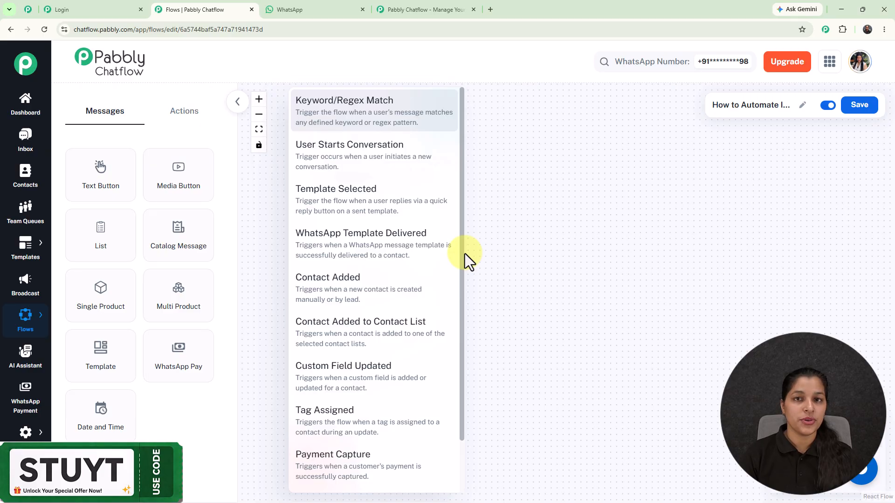
left_click(342, 111)
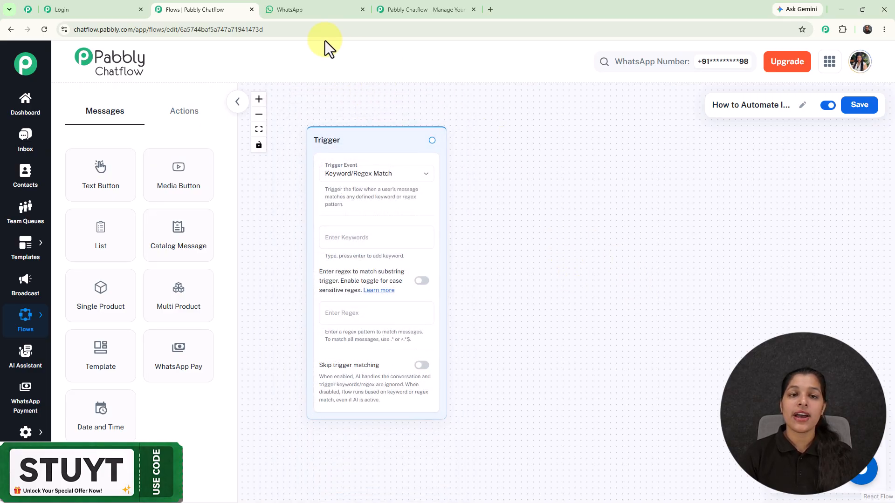
Step: Check the opening message in the WhatsApp chat and add Hello as the Trigger block's keyword in Pabbly Chatflow
left_click(273, 5)
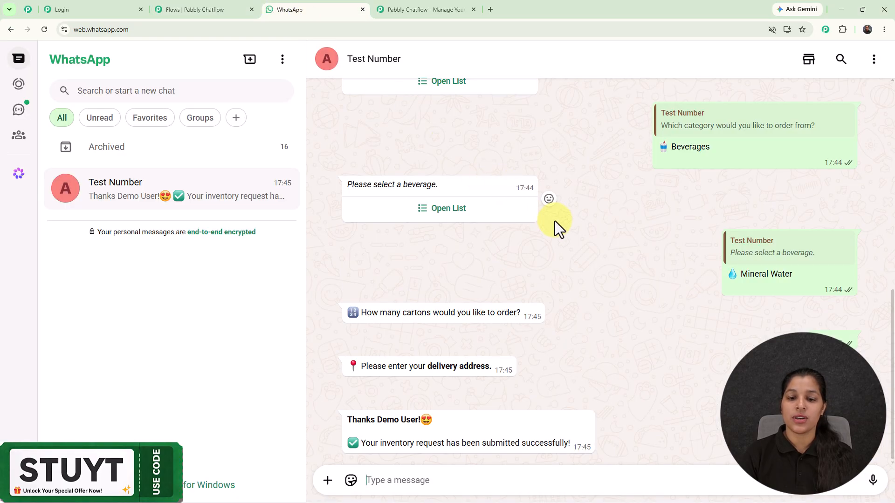
scroll(558, 214, "up", 10)
scroll(558, 215, "up", 1)
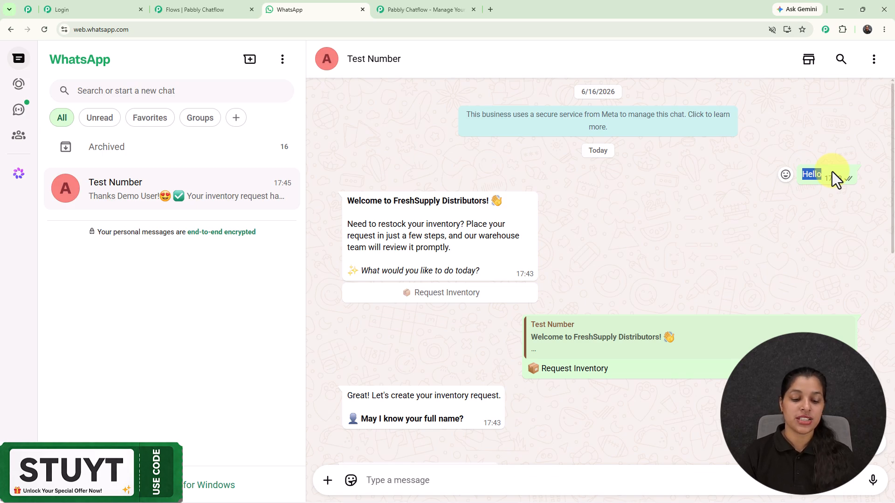
left_click(190, 7)
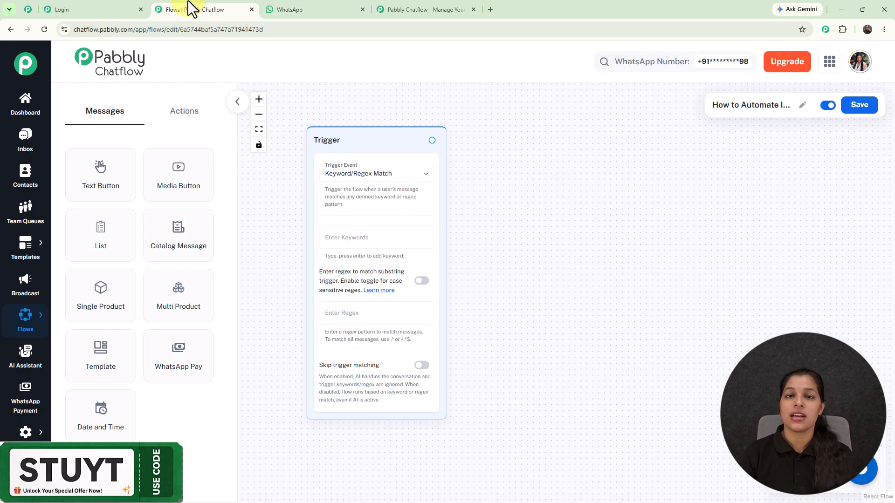
left_click(386, 237)
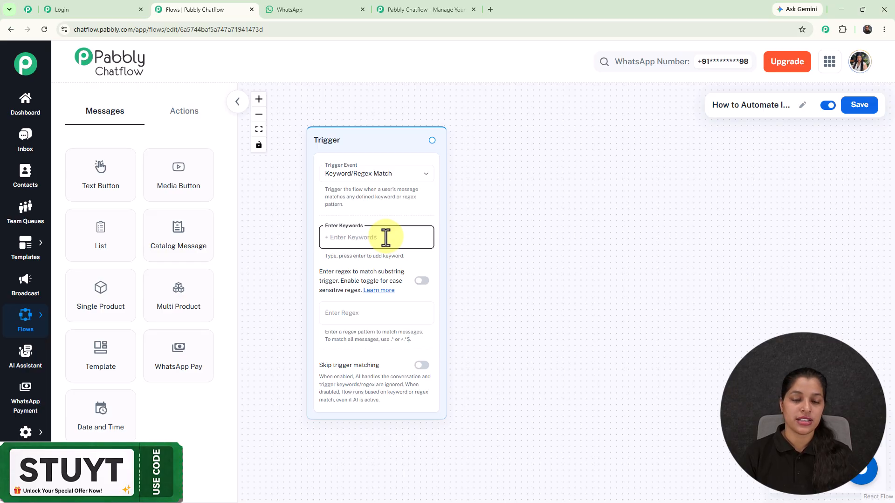
type("Hello")
key("Return")
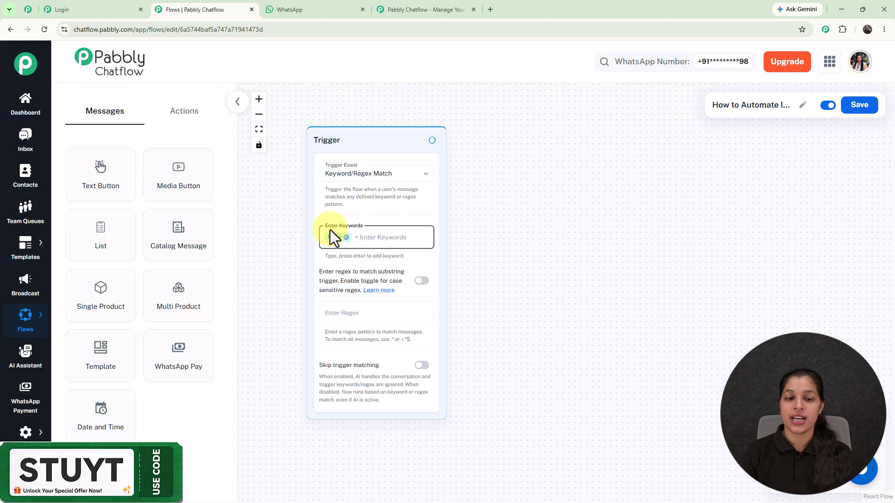
scroll(330, 230, "up", 2)
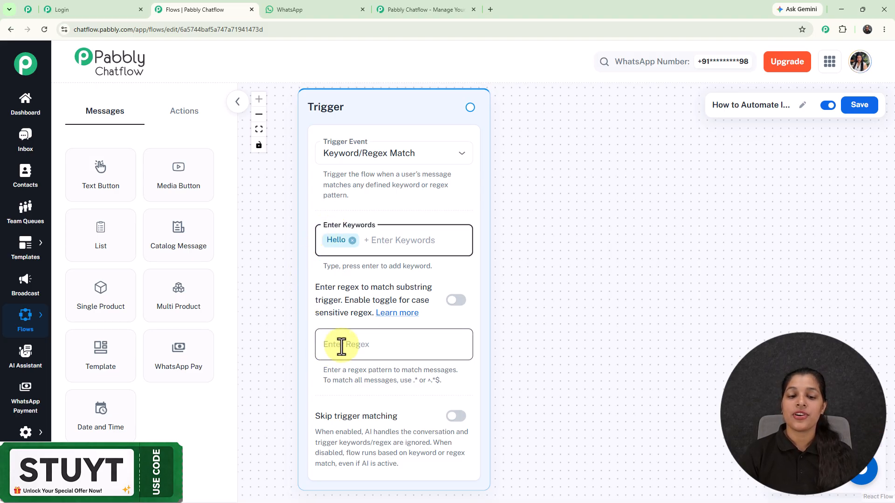
scroll(342, 345, "down", 2)
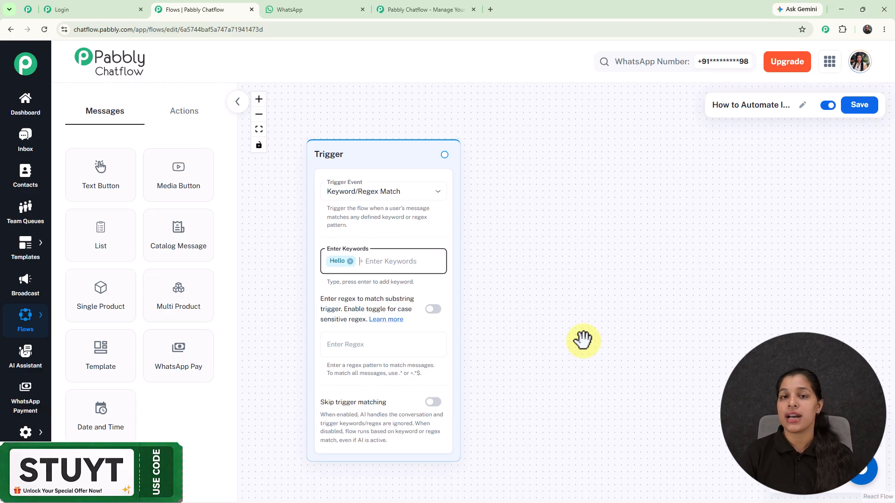
scroll(582, 340, "down", 1)
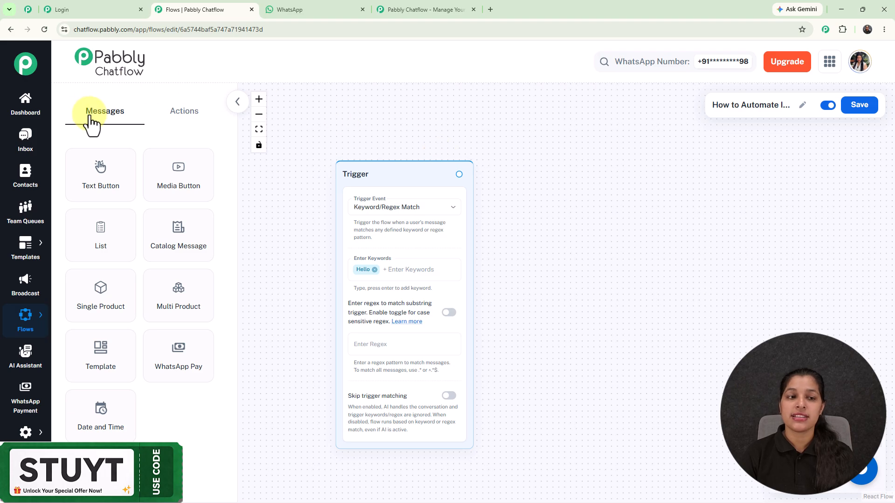
left_click(195, 118)
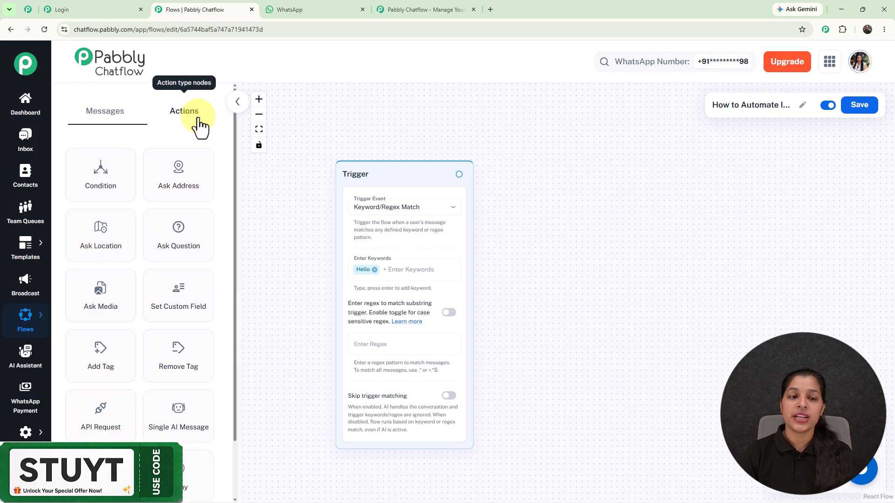
left_click(113, 117)
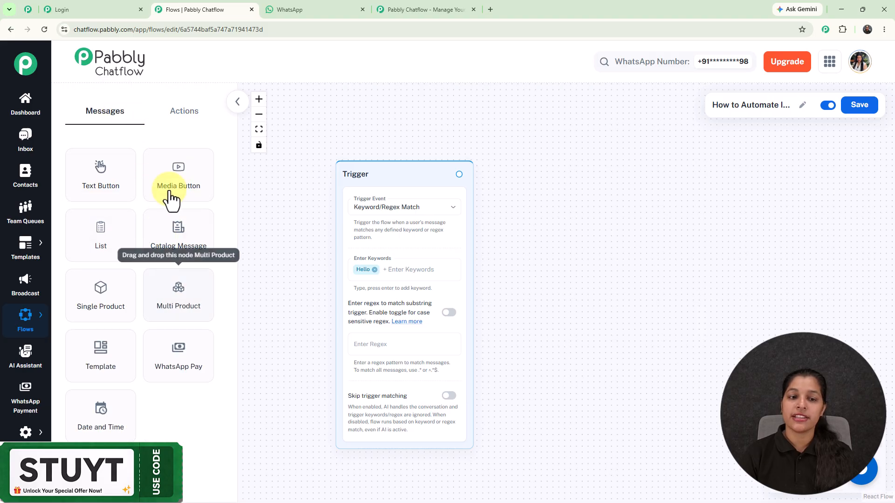
Step: Add a Text Button block connected to the Trigger block and enter a message ending with "✨ What would you like to do today?"
left_click_drag(415, 170, 501, 196)
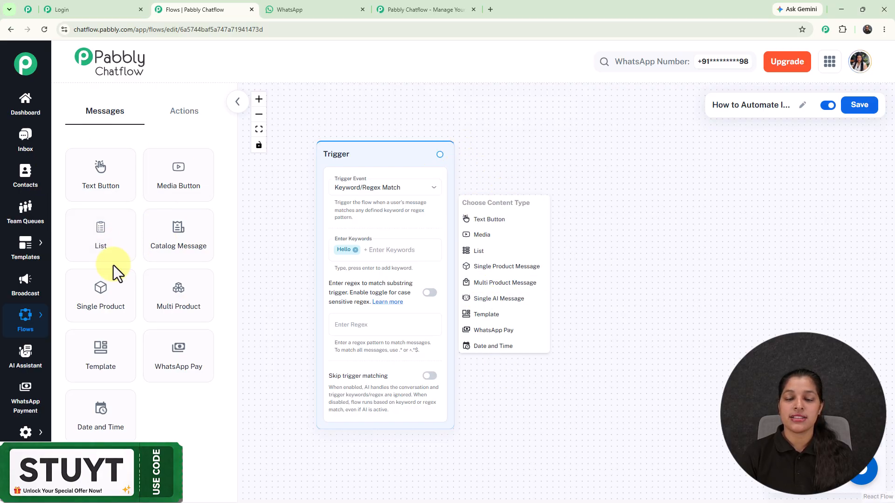
left_click(496, 223)
left_click_drag(498, 207, 471, 132)
left_click(466, 186)
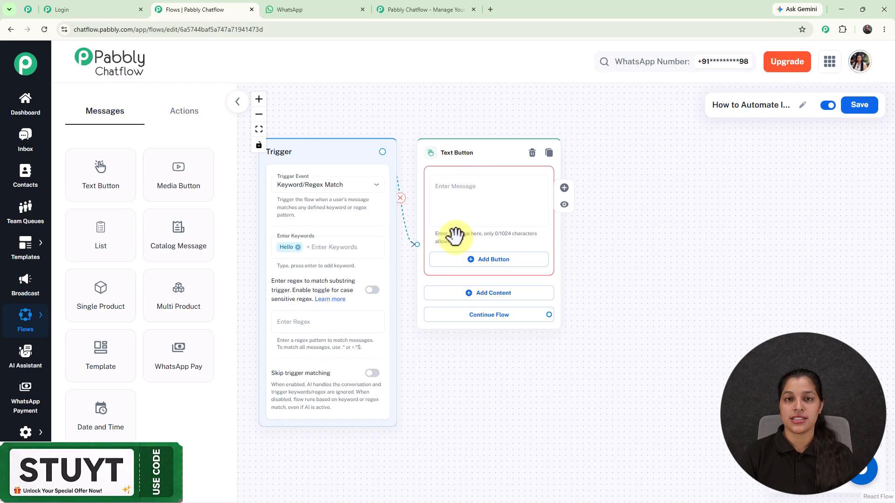
scroll(650, 268, "up", 3)
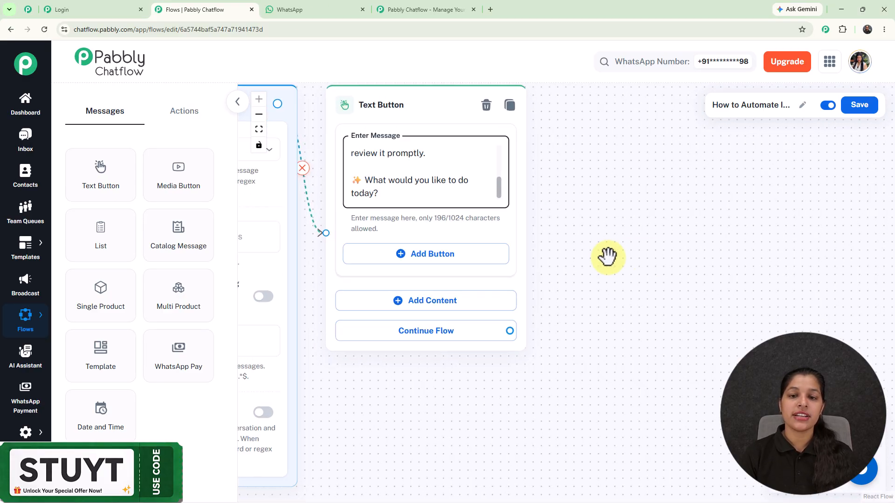
Step: Add a Quick Reply button named "📦 Request Inventory" to the Text Button block and save it
left_click_drag(607, 257, 691, 304)
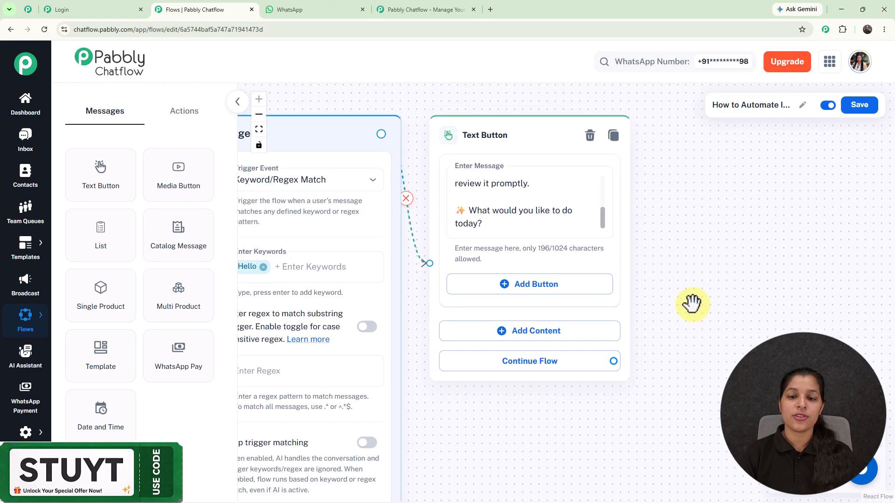
left_click(515, 294)
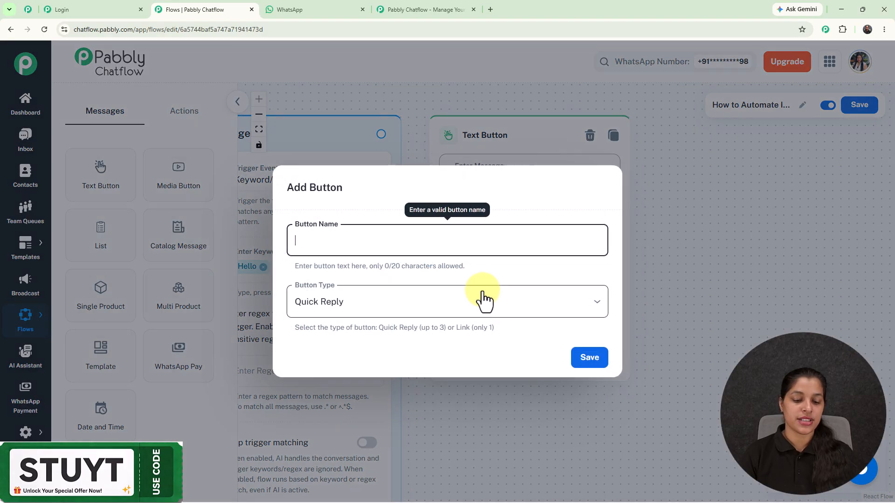
type("📦 Request Inventory")
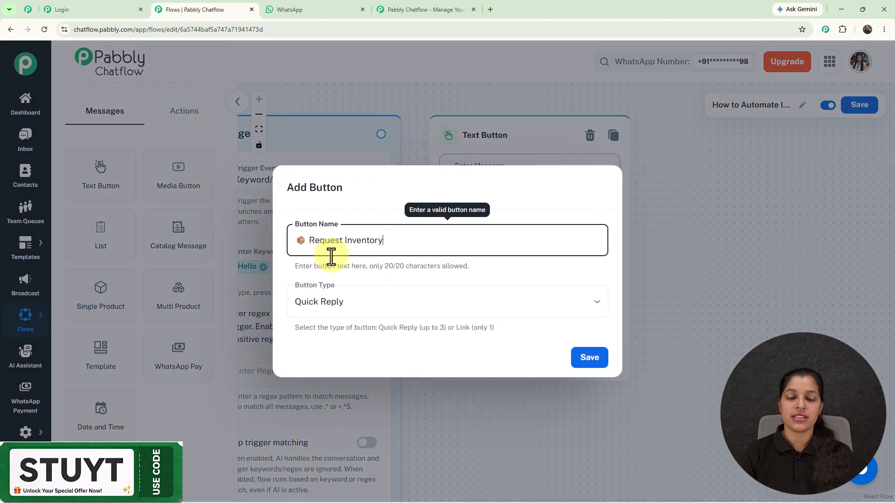
left_click(588, 362)
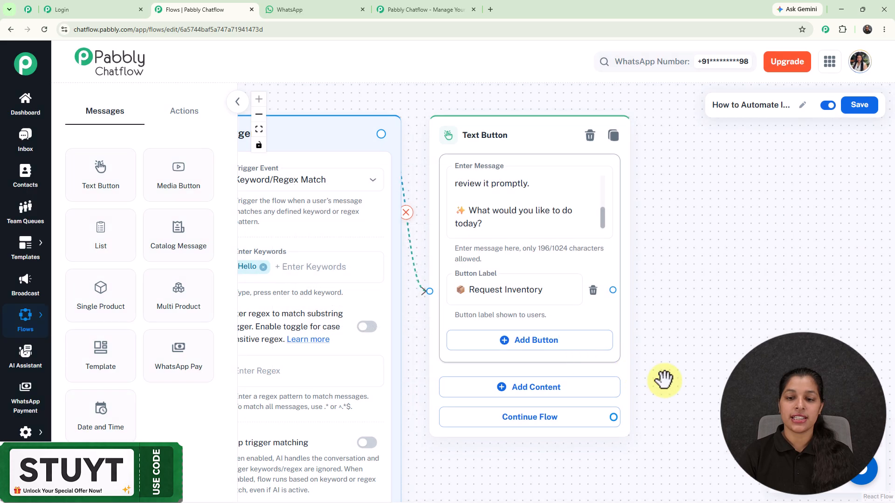
Step: Place an Ask Question block beside the Text Button block and connect the Request Inventory button to it
scroll(721, 267, "down", 3)
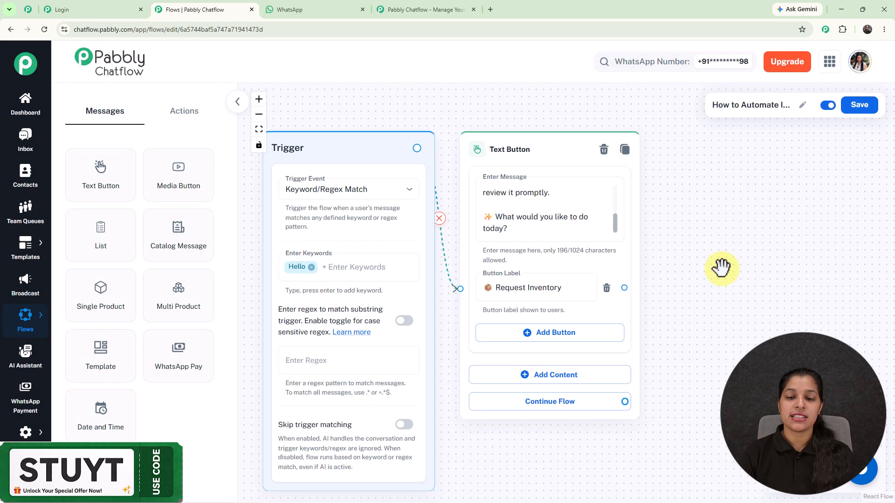
left_click_drag(703, 273, 605, 267)
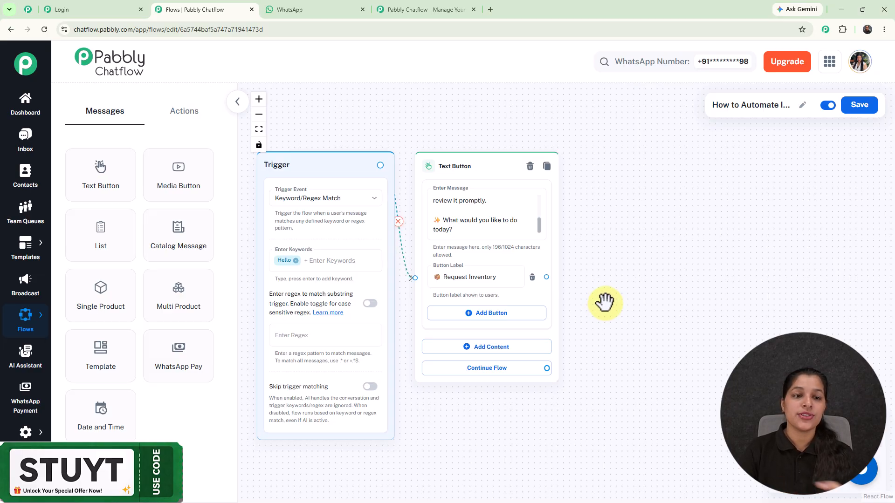
left_click(185, 114)
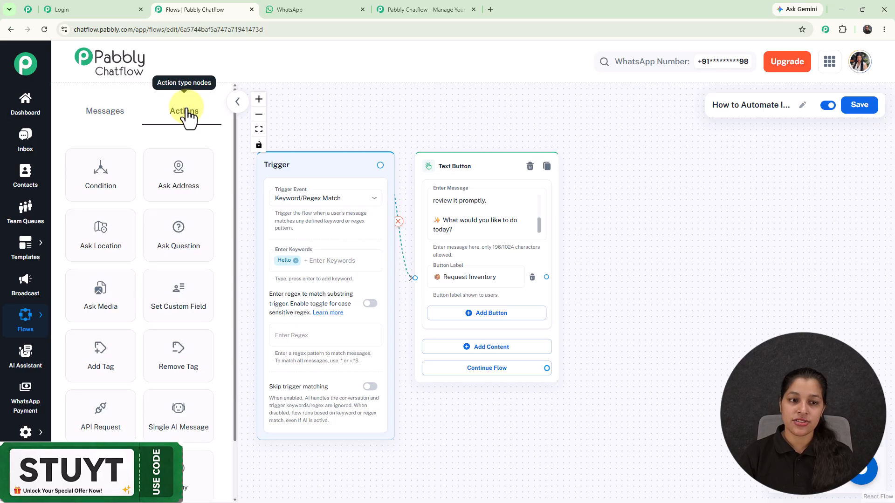
left_click_drag(180, 240, 685, 188)
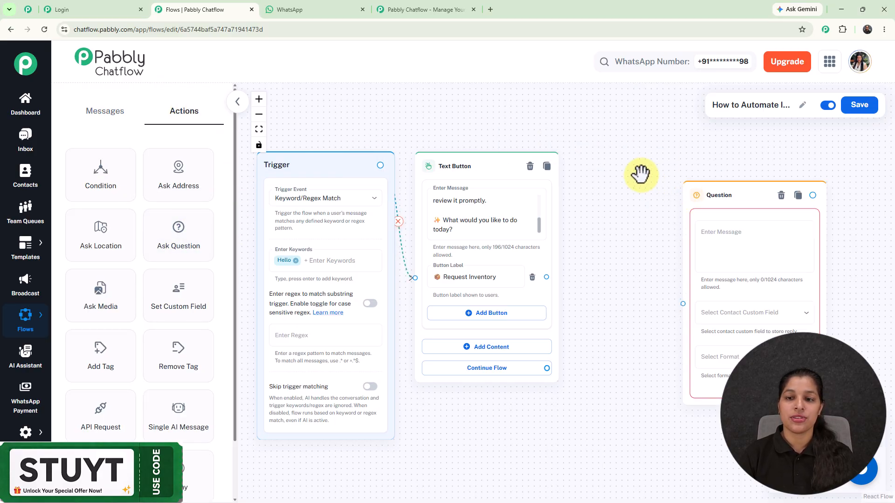
left_click_drag(545, 277, 584, 280)
Step: Enter "Great! Let's create your inventory request. 👤 May I know your full name?" as the Question block's message
left_click(674, 210)
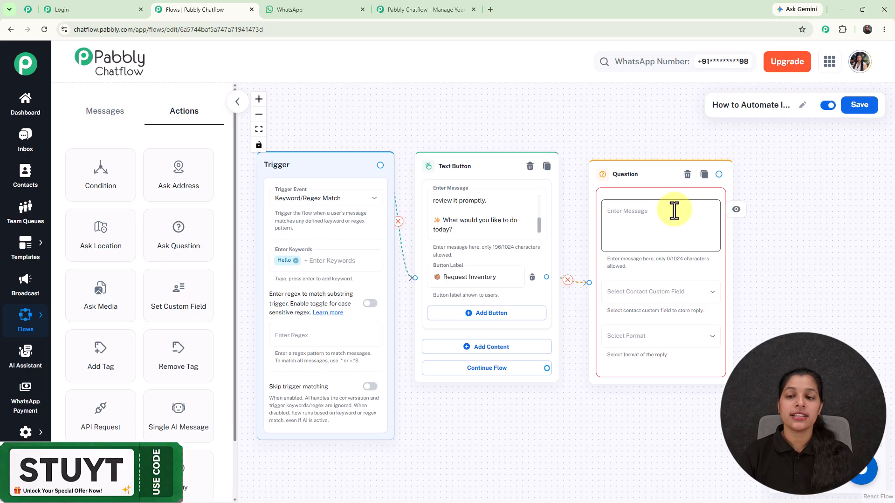
scroll(674, 211, "up", 3)
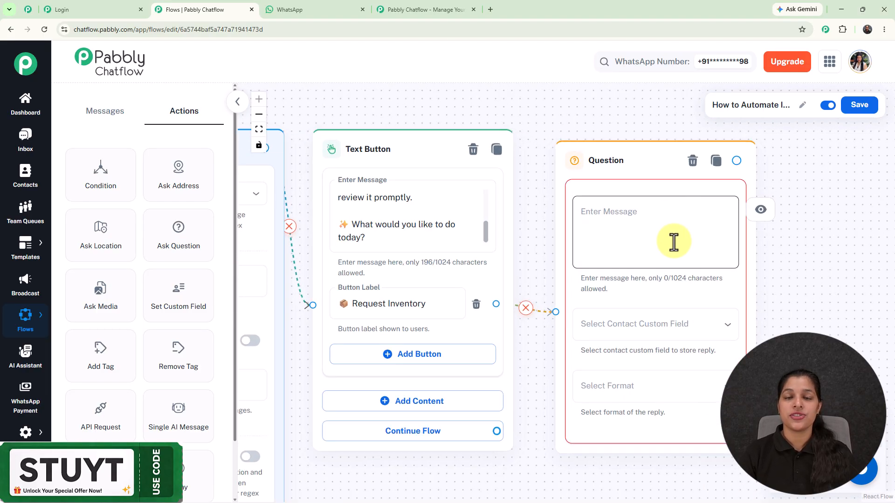
type("Great! Let's create your inventory request.  👤 May I know your full name?")
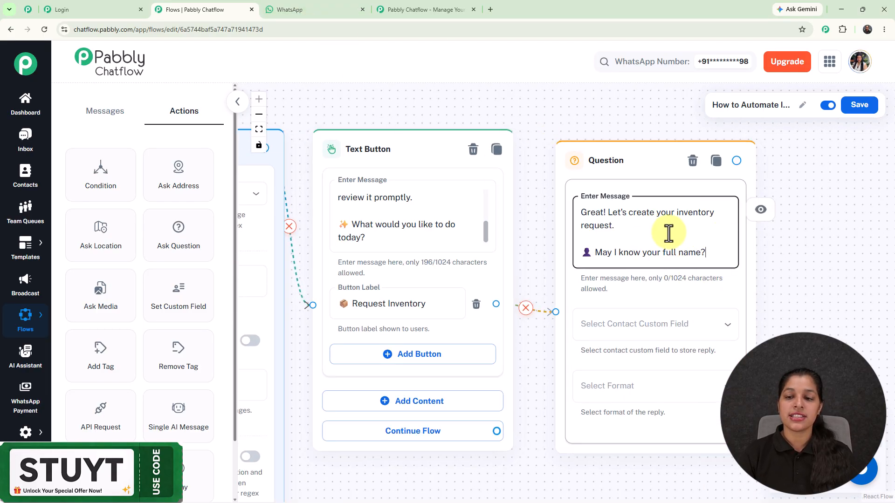
Step: Store the Question block's reply in the FullName custom field and set the reply format to Any
left_click(646, 325)
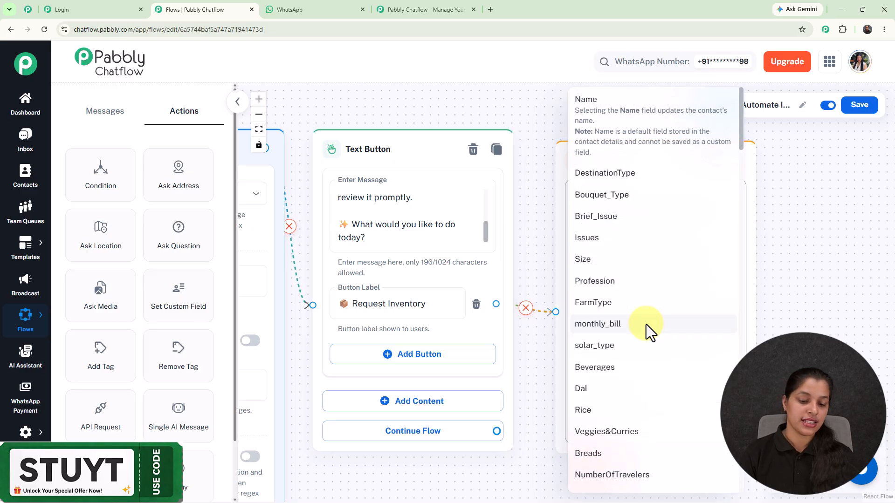
scroll(646, 324, "down", 5)
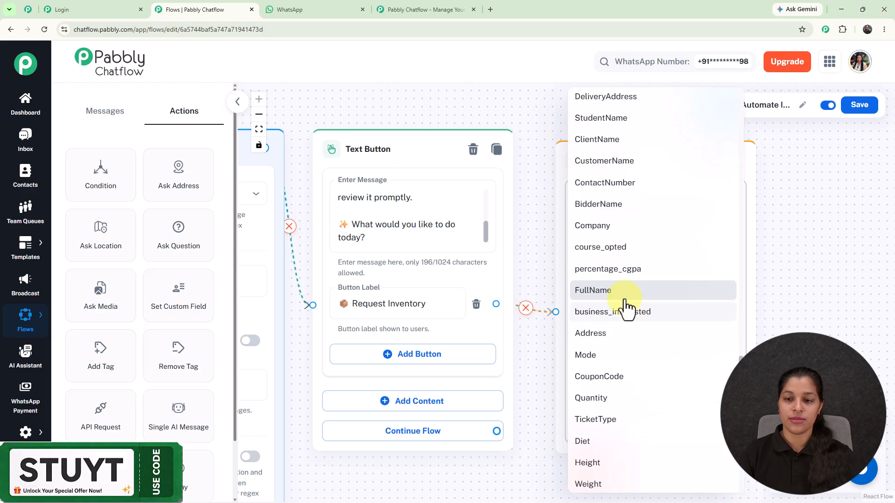
left_click(610, 289)
left_click(645, 387)
left_click(597, 357)
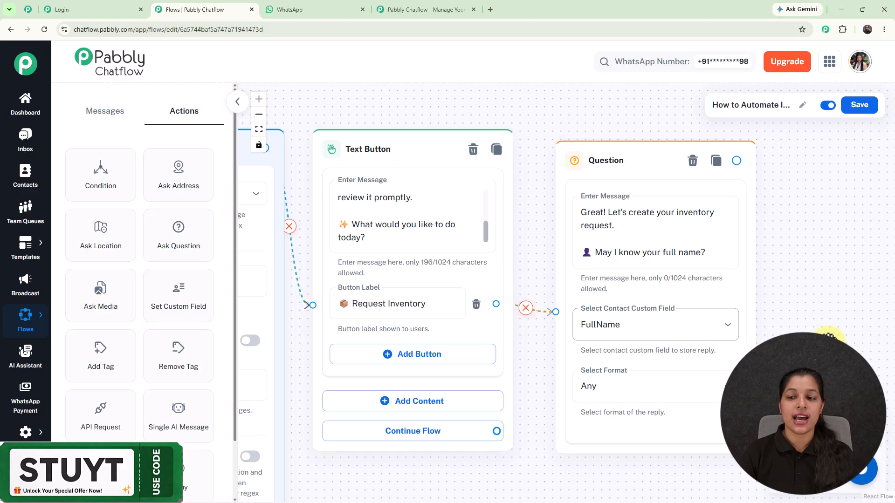
Step: Add a List block connected to the business name Question block, with the body "Which category would you like to order from?"
scroll(829, 335, "down", 3)
scroll(830, 336, "down", 3)
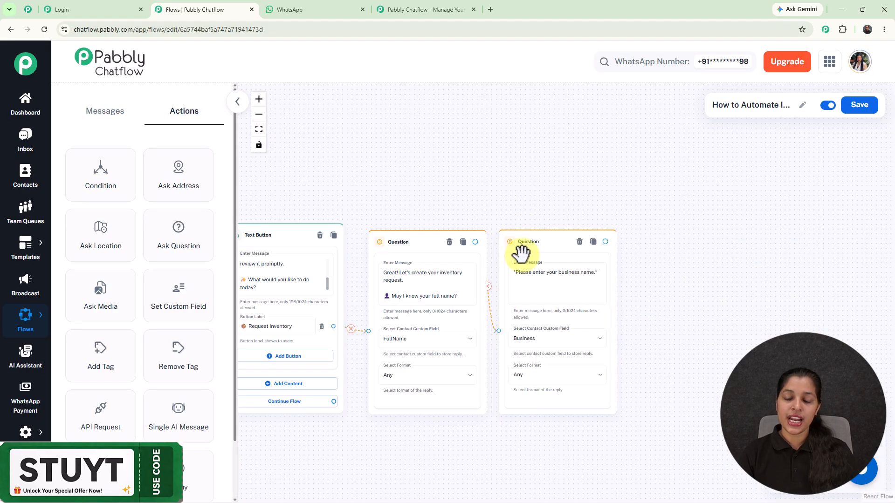
scroll(541, 305, "up", 5)
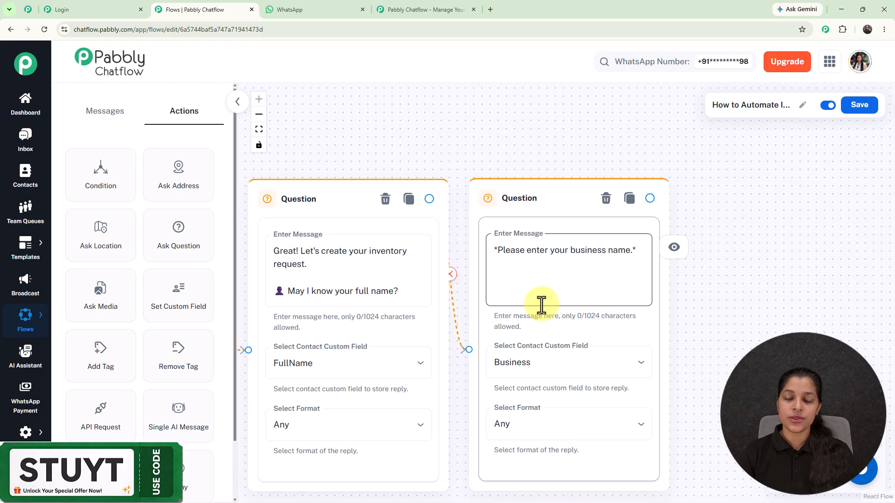
scroll(541, 305, "down", 2)
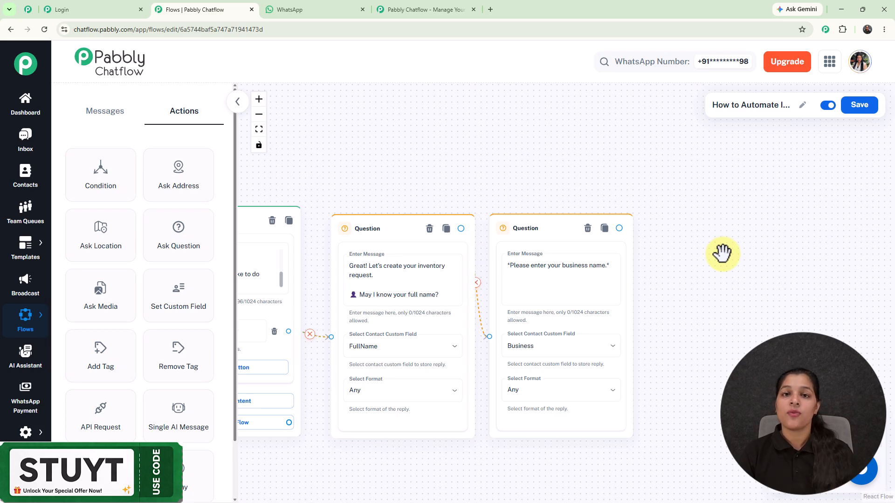
left_click_drag(619, 228, 735, 233)
left_click(727, 289)
left_click_drag(592, 251, 578, 95)
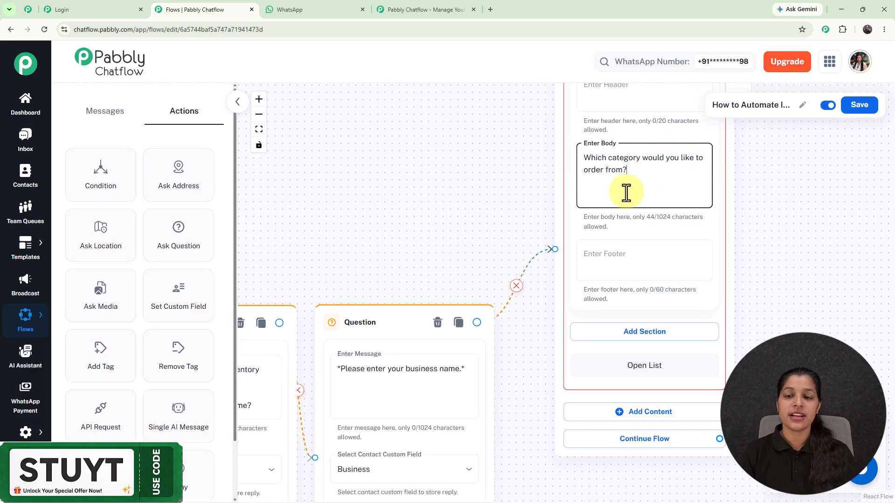
Step: Add a section to the List block and title it Category
left_click_drag(795, 270, 729, 210)
left_click(587, 276)
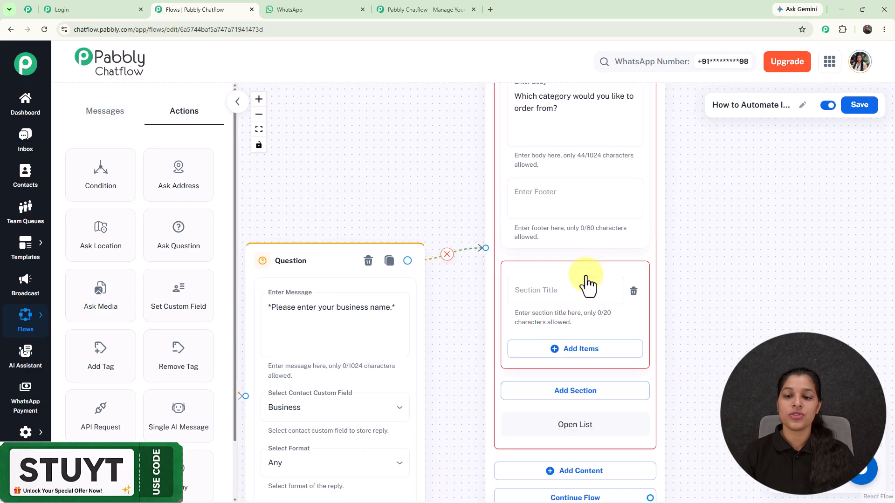
left_click(550, 291)
left_click(551, 291)
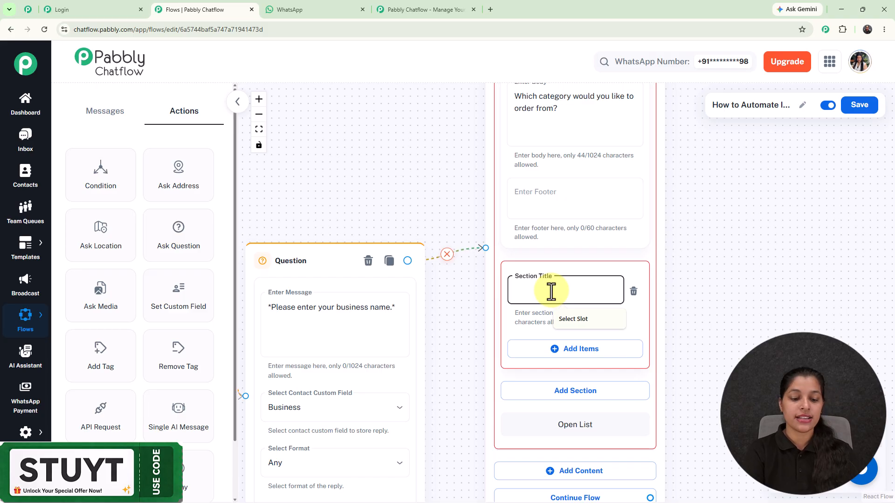
type("Category")
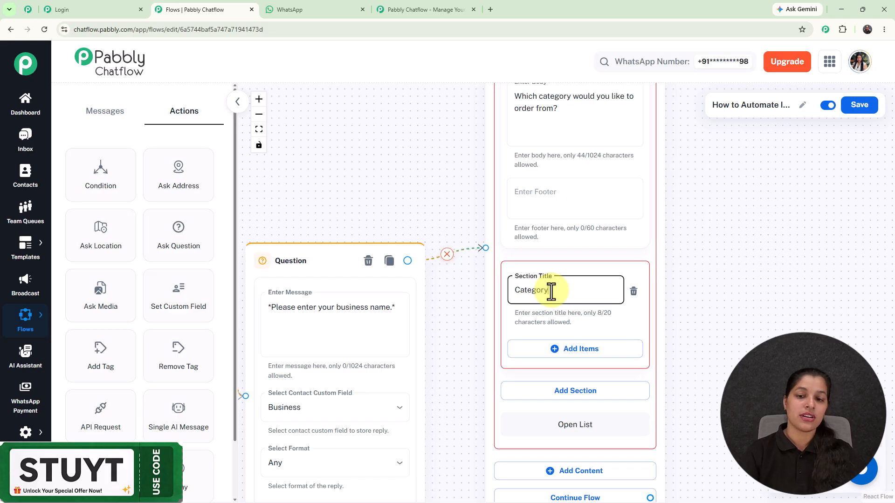
Step: Add an item to the List block's Category section and title it "🥤 Beverages"
left_click(563, 358)
left_click_drag(680, 287, 626, 89)
left_click(503, 168)
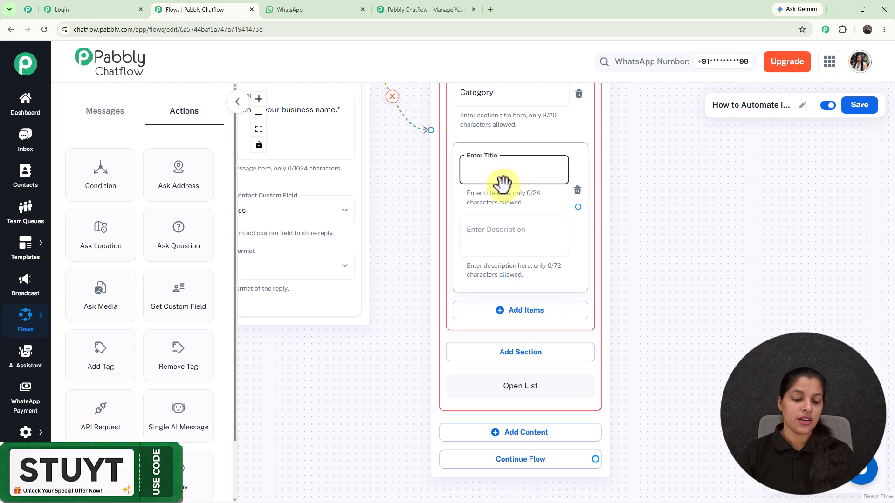
type("🥤 Beverages")
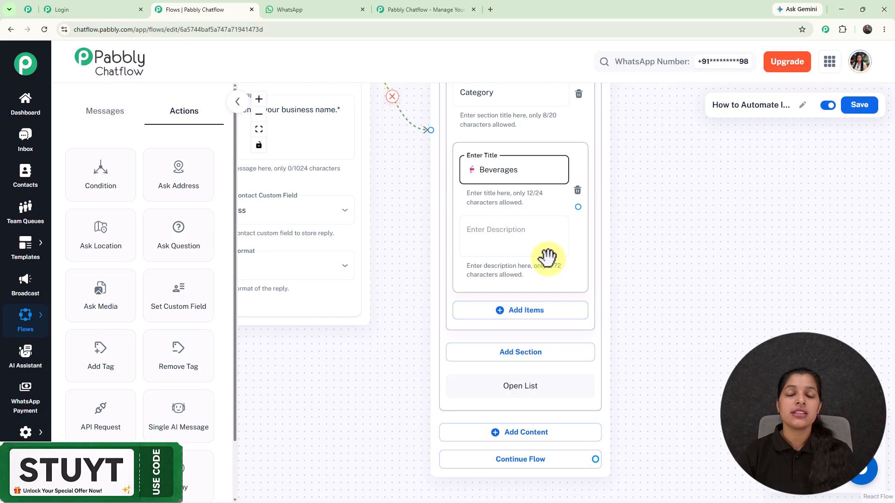
Step: Examine the Beverages, Snacks and Dairy Products items in the List block's Category section
scroll(547, 257, "down", 6)
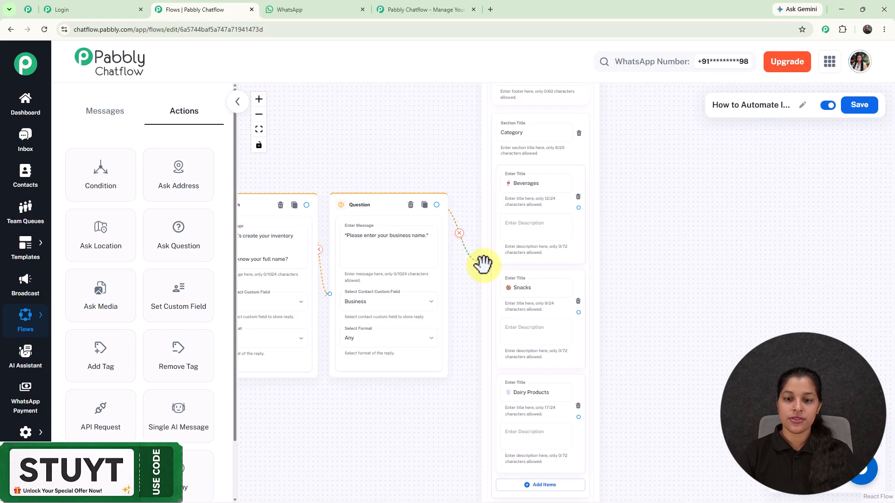
scroll(648, 350, "up", 5)
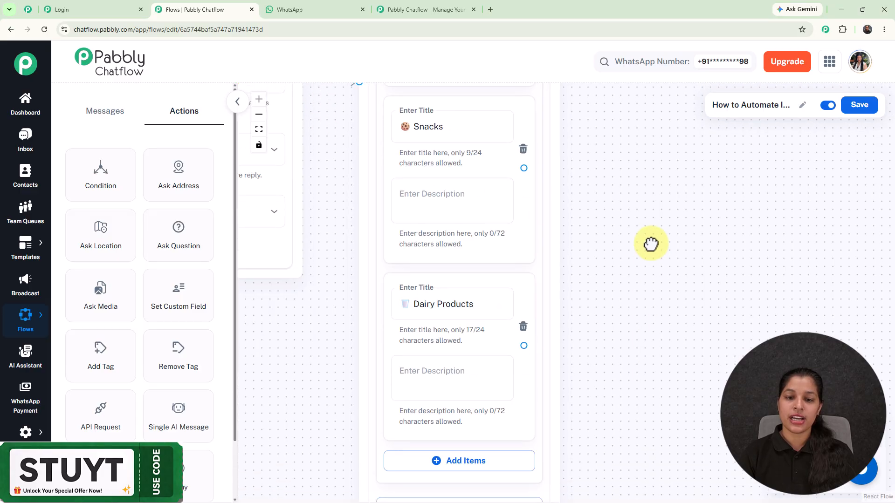
scroll(625, 289, "down", 3)
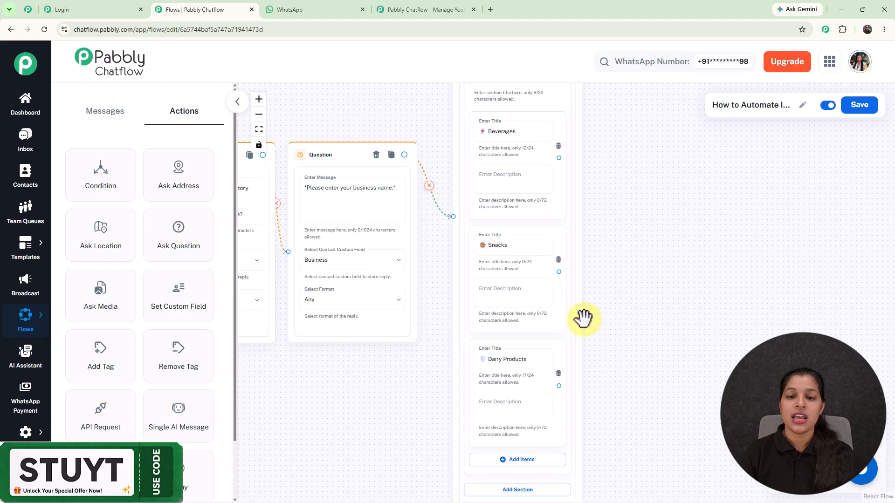
scroll(584, 280, "down", 2)
left_click_drag(581, 275, 594, 305)
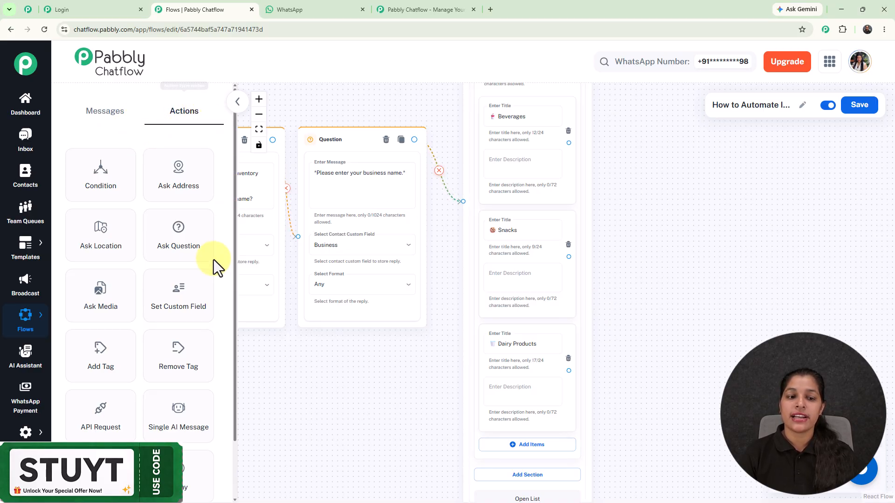
Step: Add a Set Custom Field block connected to the Beverages list item and select Product_Category as its contact custom field
left_click_drag(180, 303, 644, 110)
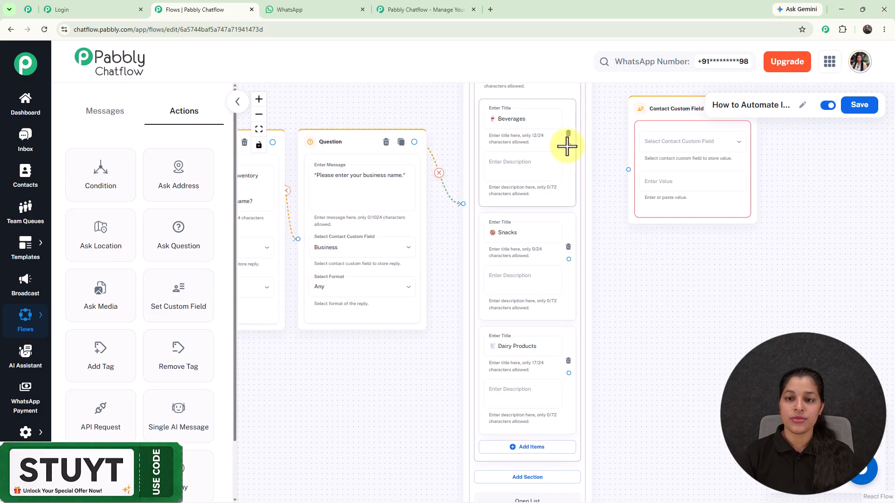
left_click(667, 146)
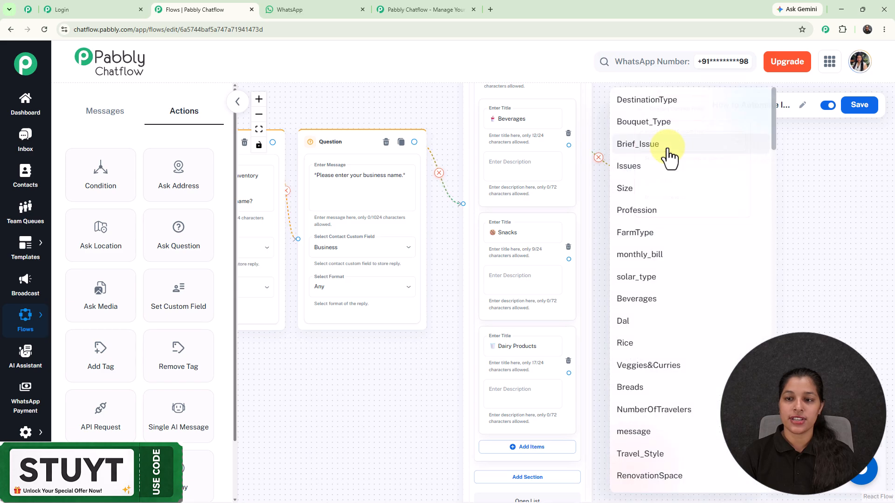
scroll(666, 161, "down", 10)
scroll(659, 175, "up", 4)
scroll(663, 174, "down", 5)
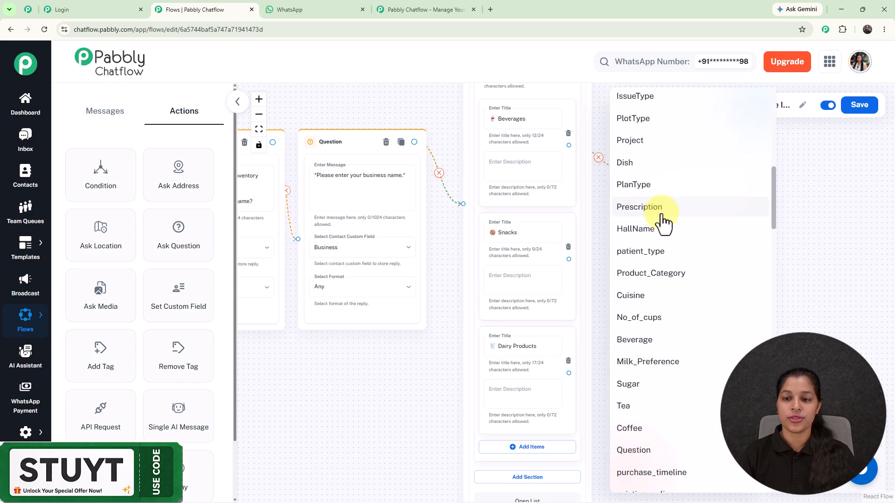
left_click(661, 186)
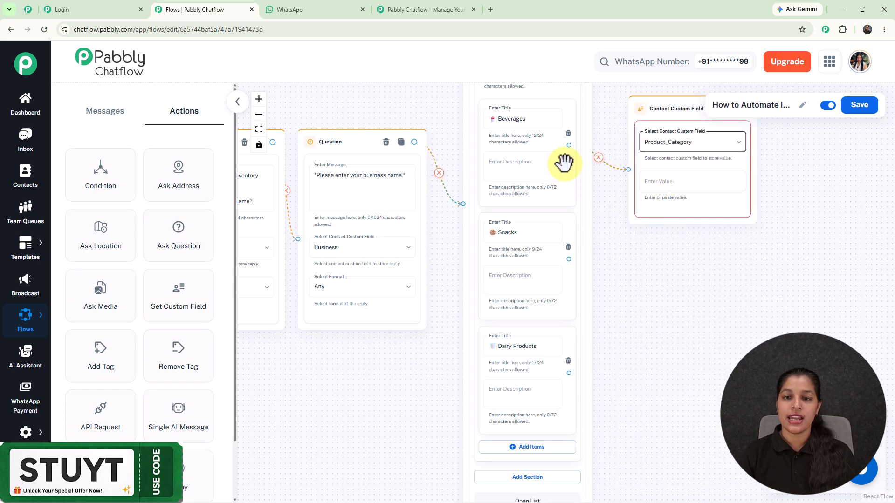
Step: Copy the Beverages item title into the value of the Product_Category Contact Custom Field block
double_click(504, 119)
key("ctrl+c")
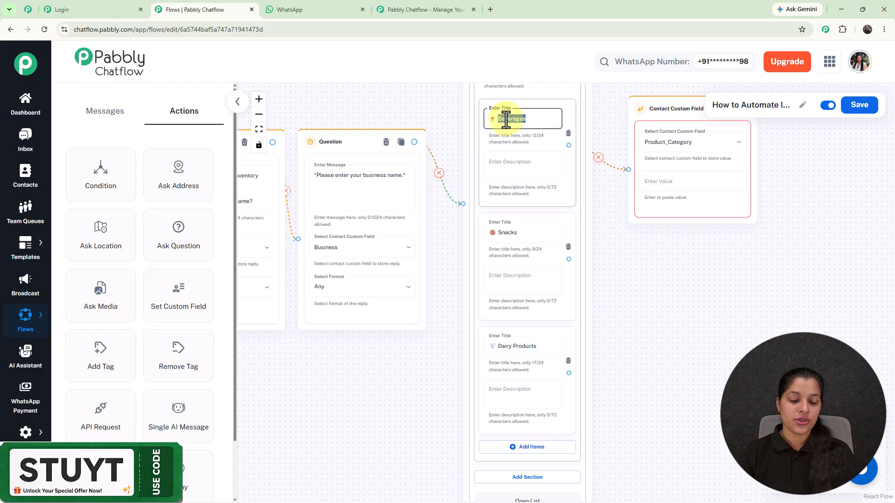
left_click(713, 182)
key("ctrl+v")
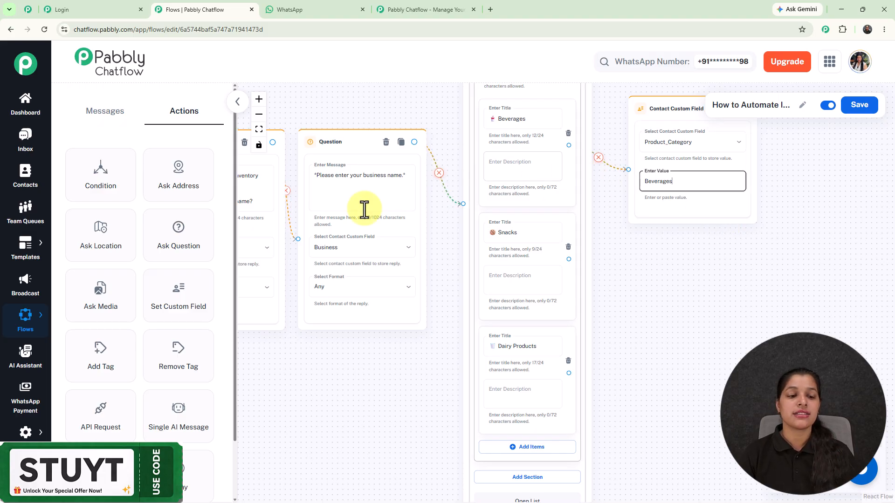
Step: Check where contact custom fields are added in the settings, then return to the flow editor
left_click(25, 432)
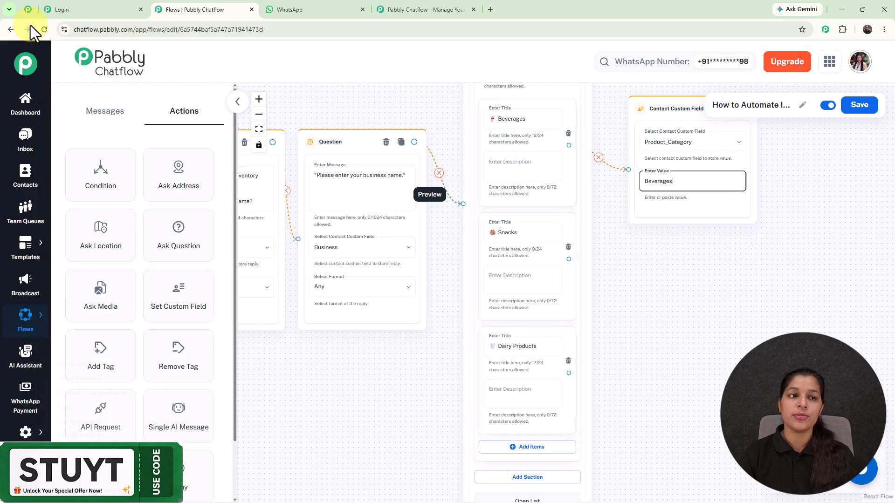
left_click(27, 12)
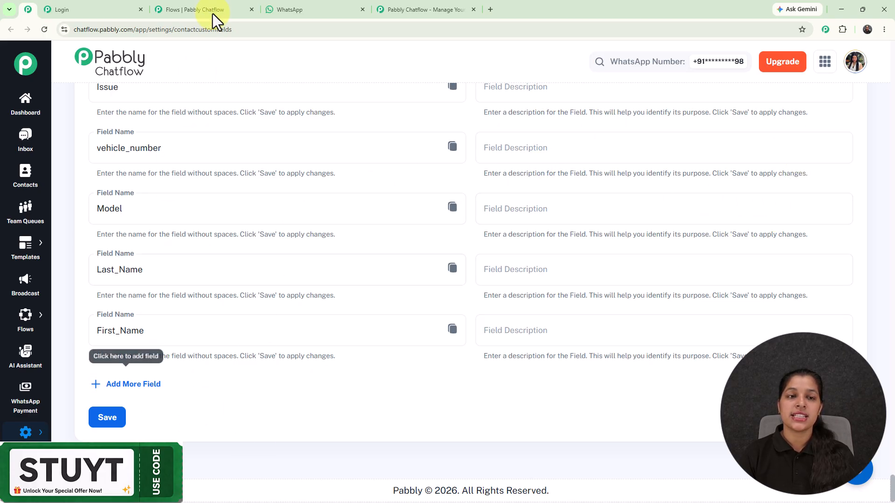
left_click(193, 8)
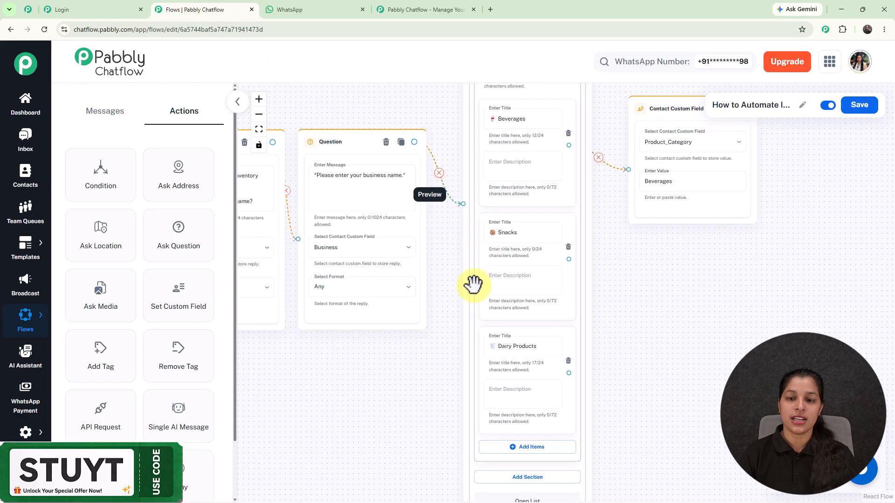
Step: Review the Product_Category blocks for the three categories and move the Beverages block slightly up beside its list item
scroll(577, 227, "down", 1)
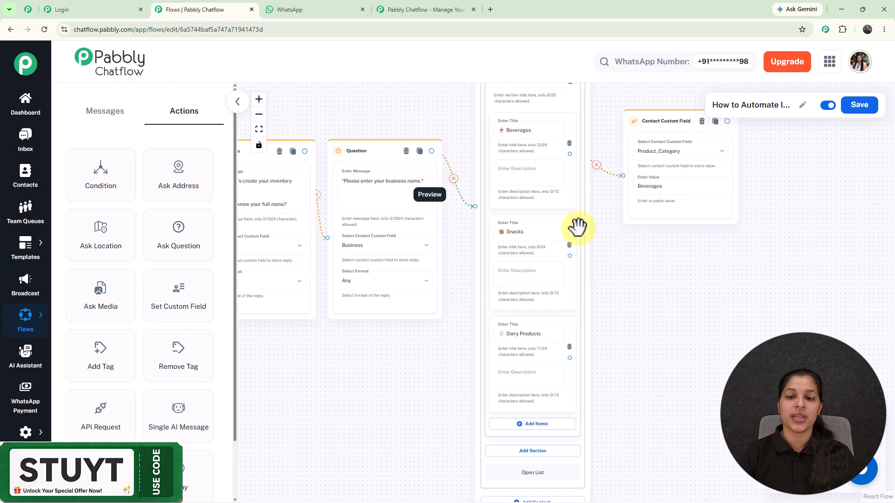
scroll(577, 227, "down", 1)
scroll(653, 303, "up", 4)
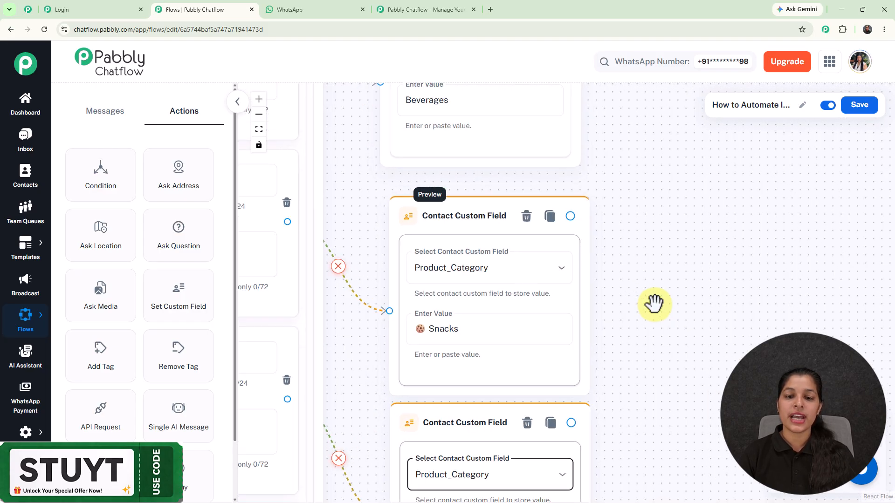
scroll(654, 306, "down", 3)
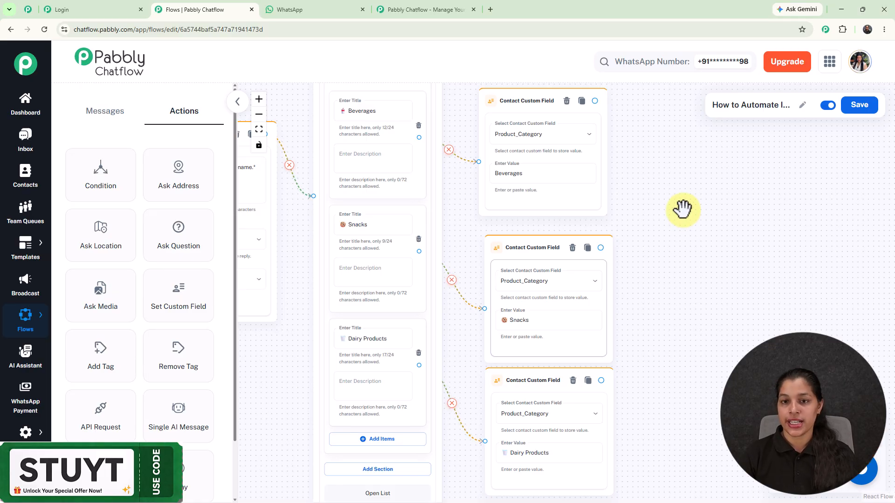
left_click_drag(680, 208, 679, 359)
left_click_drag(499, 236, 496, 212)
left_click(354, 260)
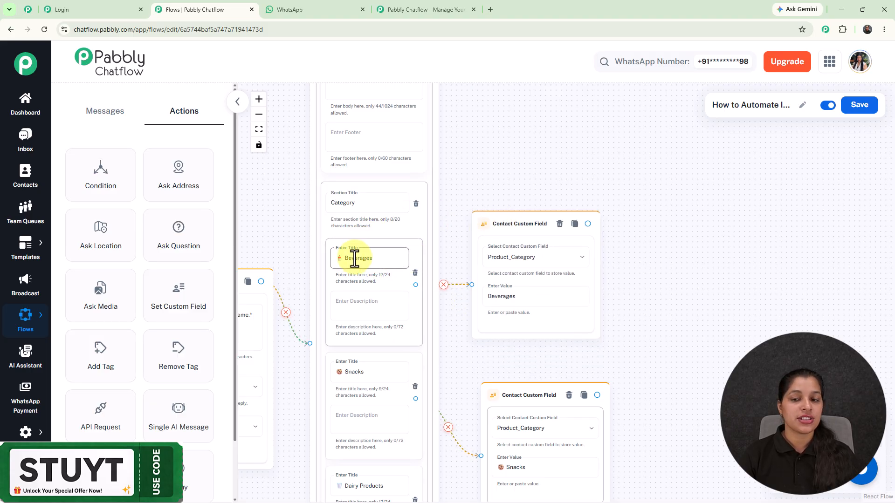
Step: Add a List block connected to the Beverages Contact Custom Field block and place it higher on the canvas
left_click_drag(588, 223, 687, 116)
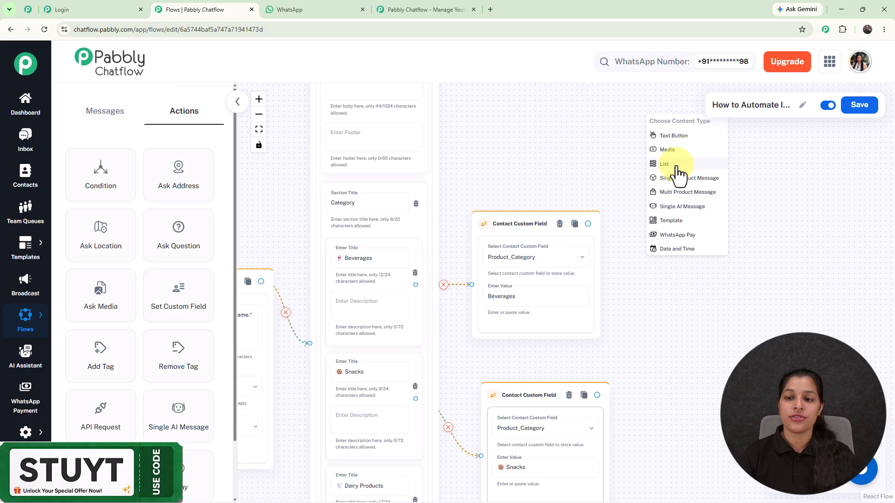
left_click(675, 168)
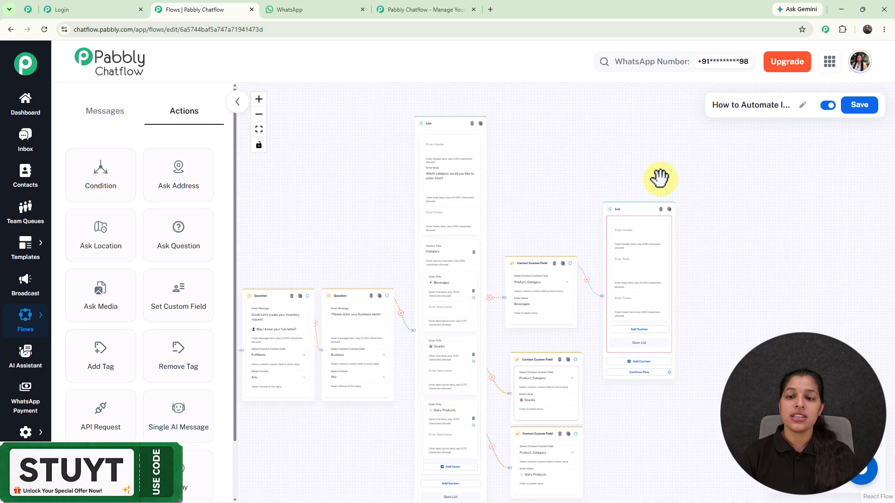
left_click_drag(631, 210, 634, 120)
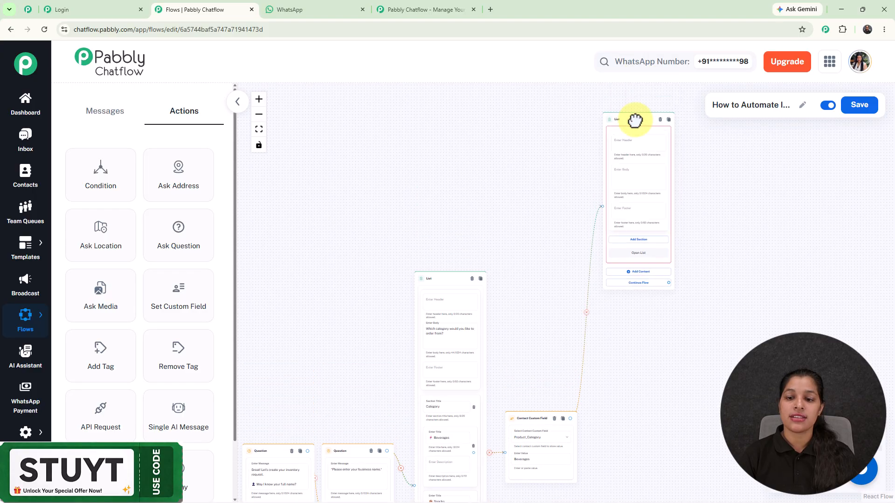
Step: Examine the Beverage section's Mineral Water and Soft Drinks items and the category blocks below it
scroll(533, 325, "down", 2)
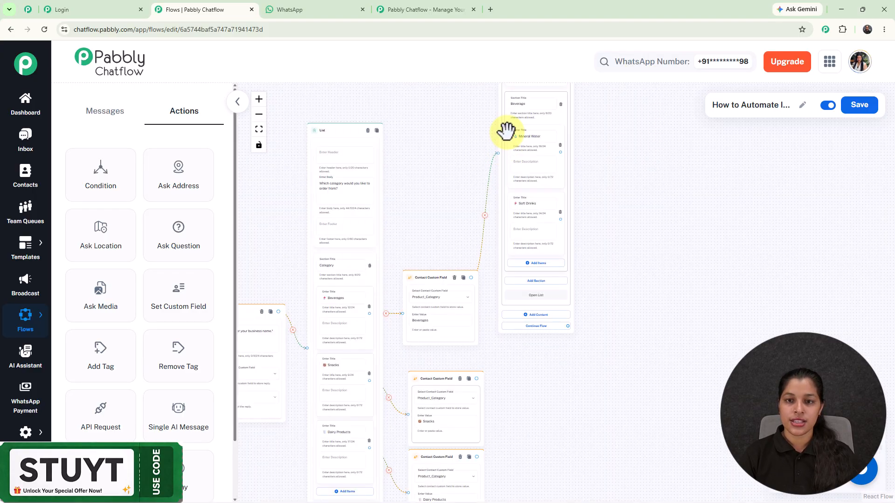
scroll(505, 132, "up", 8)
left_click_drag(728, 168, 713, 146)
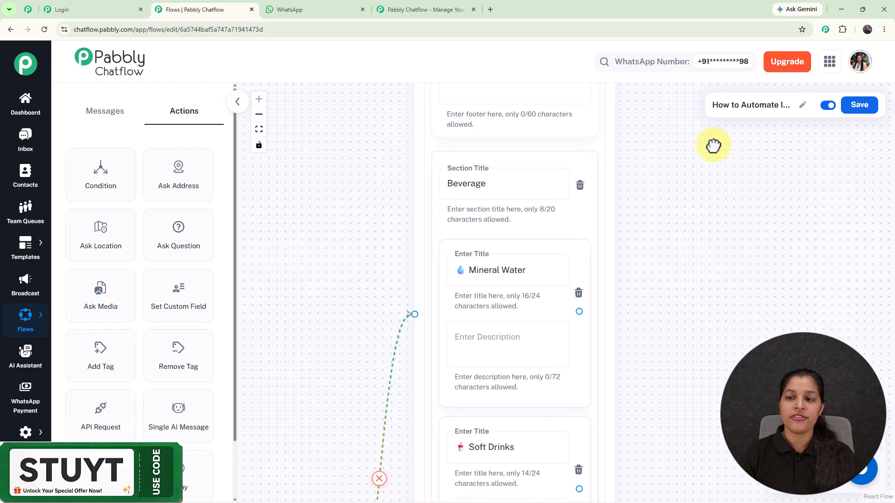
left_click_drag(702, 275, 681, 156)
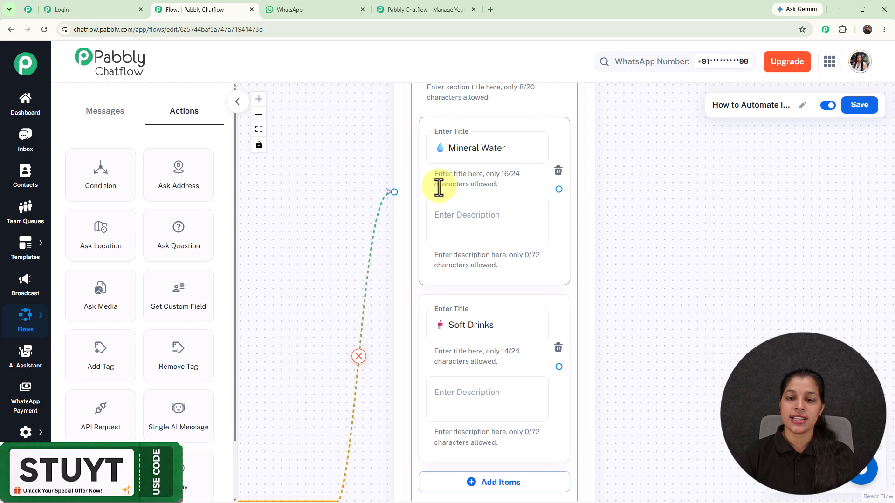
scroll(495, 255, "down", 5)
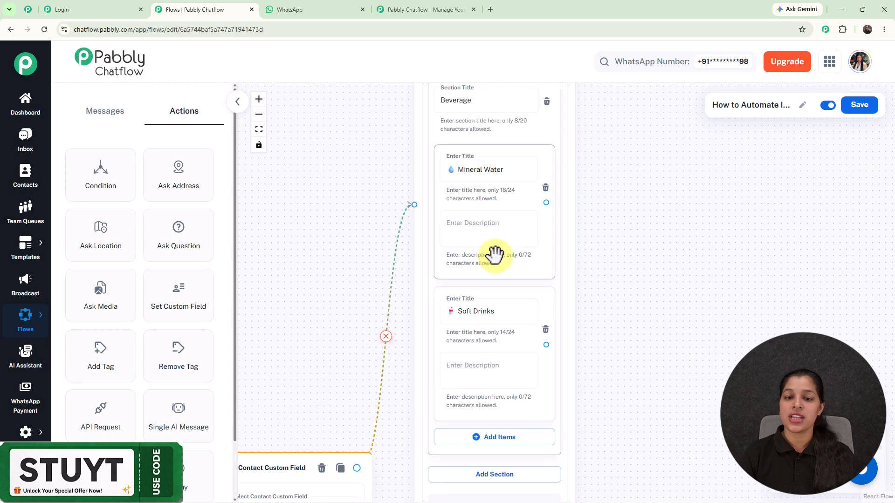
left_click_drag(365, 342, 401, 135)
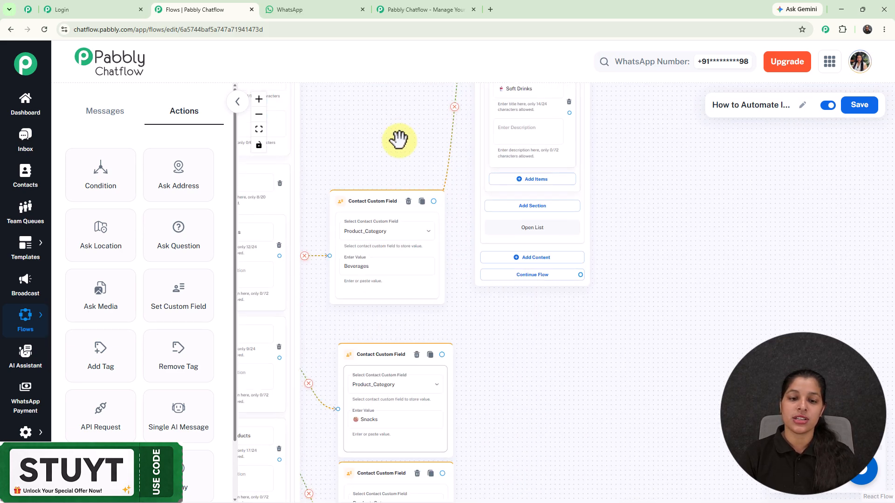
left_click_drag(516, 336, 588, 250)
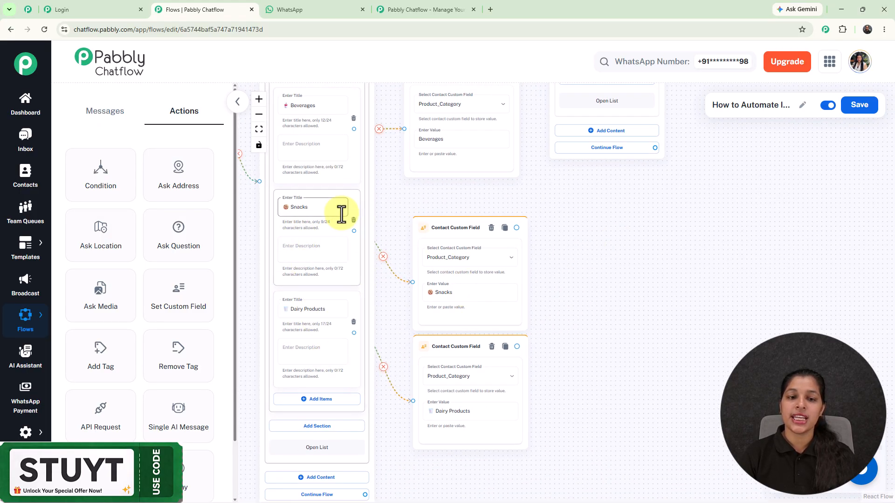
Step: Examine the Dairy section's Milk and Butter items and the product List blocks across the category branches
scroll(340, 214, "down", 5)
scroll(610, 176, "up", 10)
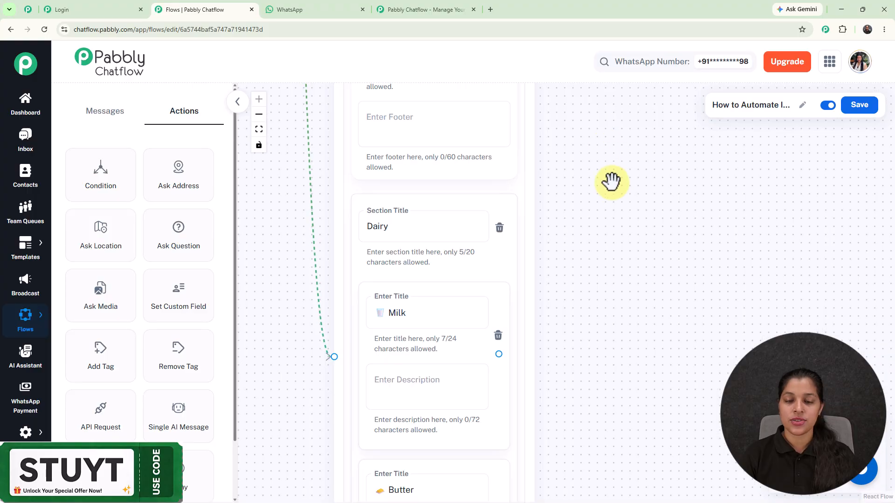
scroll(628, 140, "down", 2)
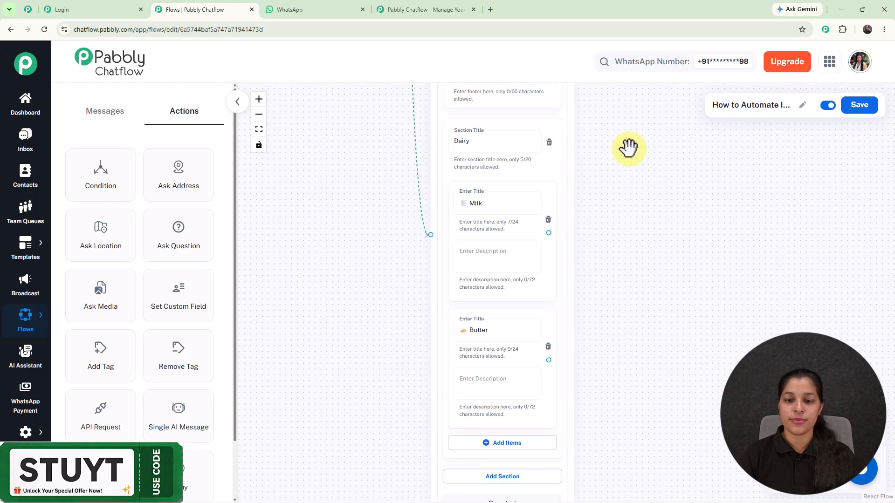
scroll(635, 141, "down", 2)
left_click_drag(635, 141, 621, 310)
left_click_drag(639, 167, 641, 395)
left_click_drag(653, 154, 664, 328)
left_click_drag(660, 176, 656, 326)
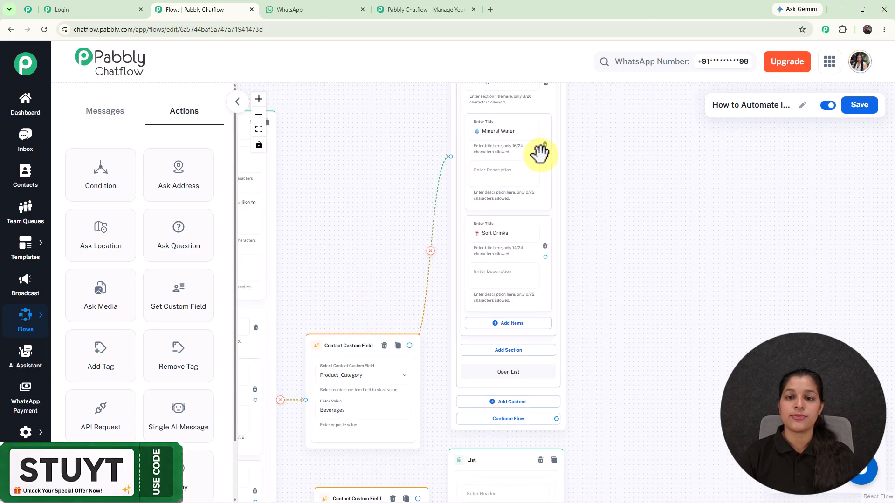
scroll(618, 234, "down", 4)
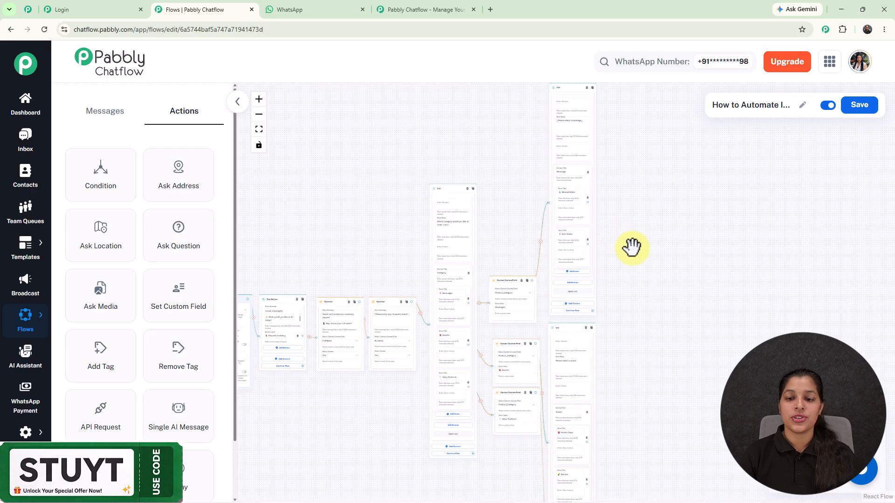
scroll(639, 233, "down", 4)
left_click_drag(651, 242, 548, 187)
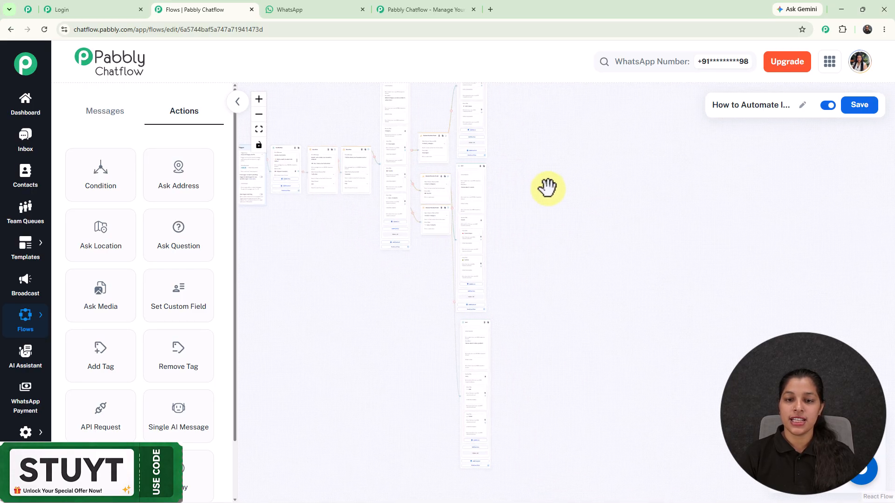
Step: Align the Soft Drinks Contact Custom Field block beneath the Mineral Water one
scroll(470, 315, "up", 8)
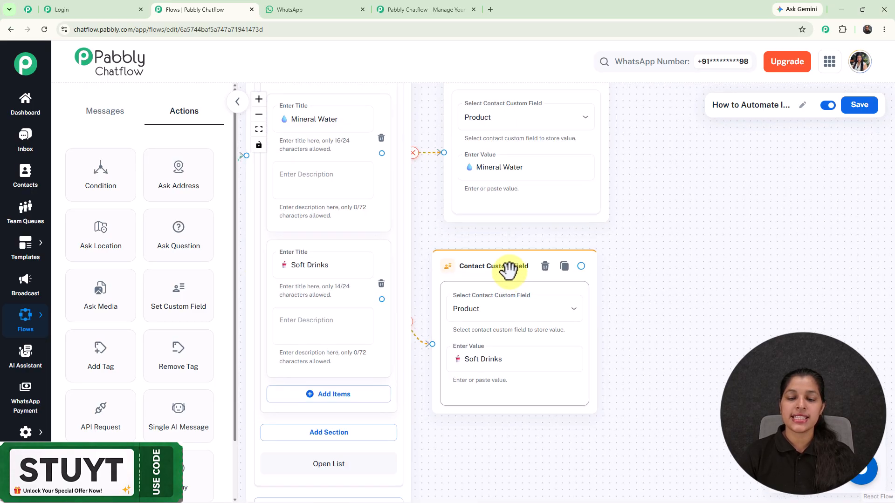
left_click_drag(507, 265, 519, 265)
left_click_drag(429, 148, 451, 229)
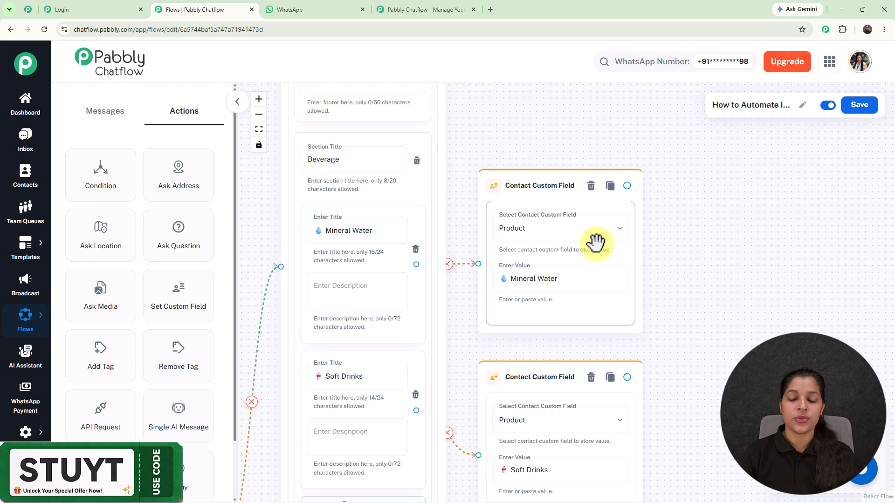
Step: Survey the whole flow, checking the Product Contact Custom Field blocks attached to each product List block
scroll(595, 244, "down", 5)
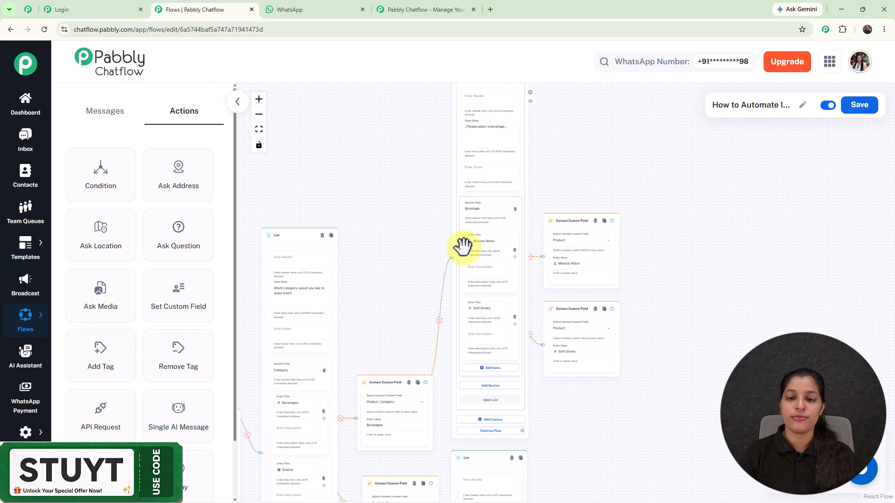
scroll(683, 214, "down", 3)
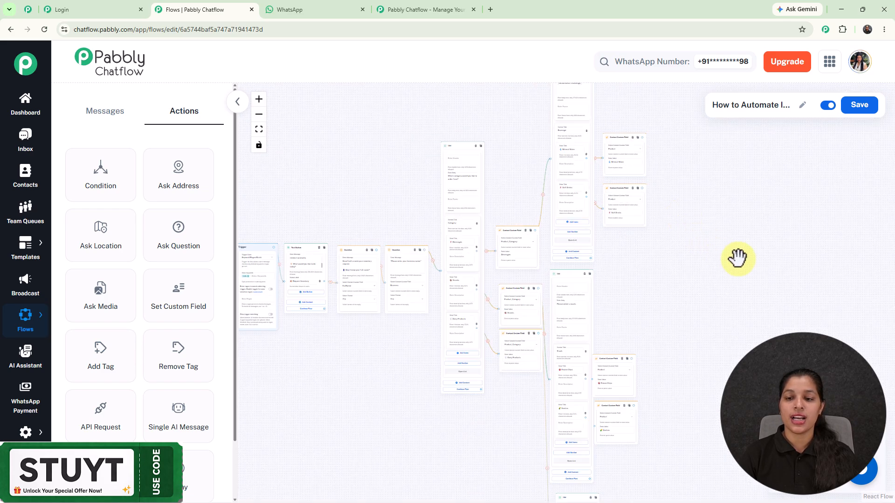
scroll(737, 257, "down", 2)
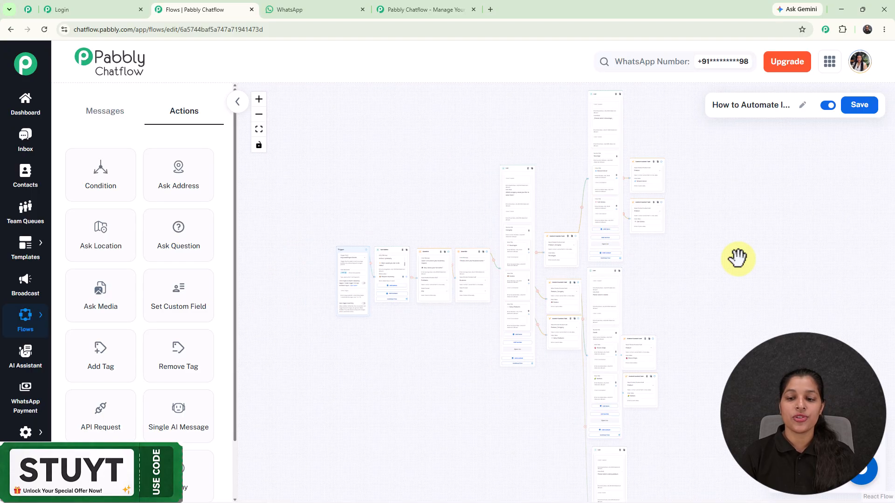
left_click_drag(741, 258, 618, 204)
scroll(618, 204, "down", 2)
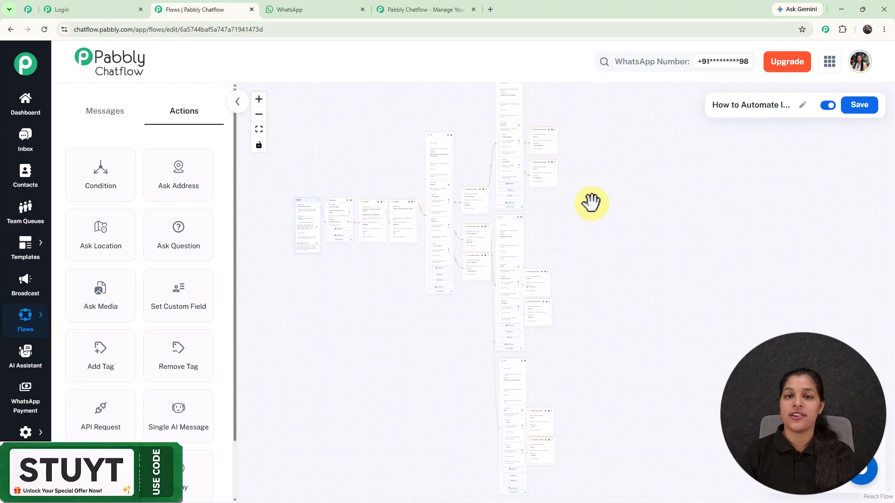
scroll(590, 202, "down", 2)
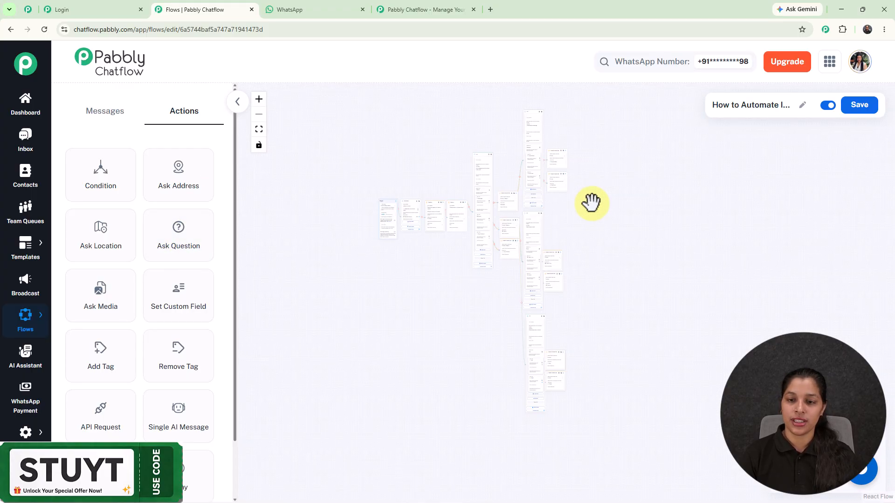
scroll(591, 202, "up", 7)
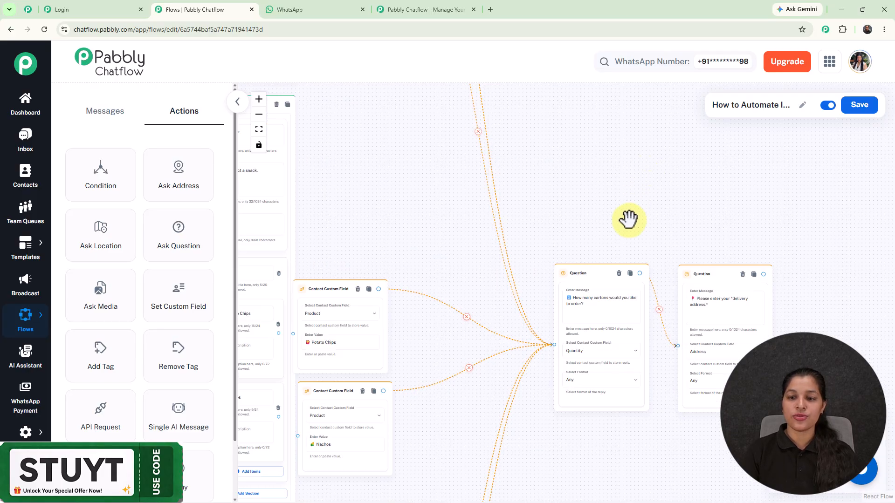
Step: Connect a new Text Button block to the output of the delivery address Question block
scroll(624, 219, "up", 2)
left_click_drag(571, 260, 512, 138)
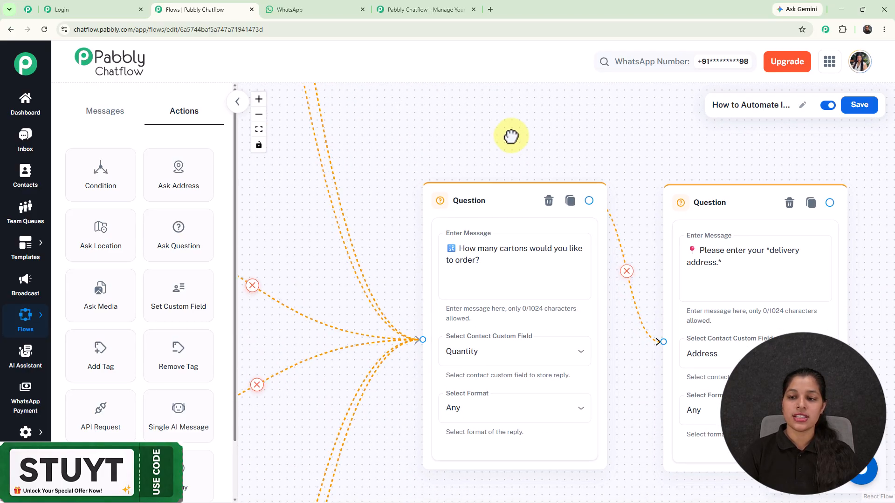
scroll(625, 152, "down", 5)
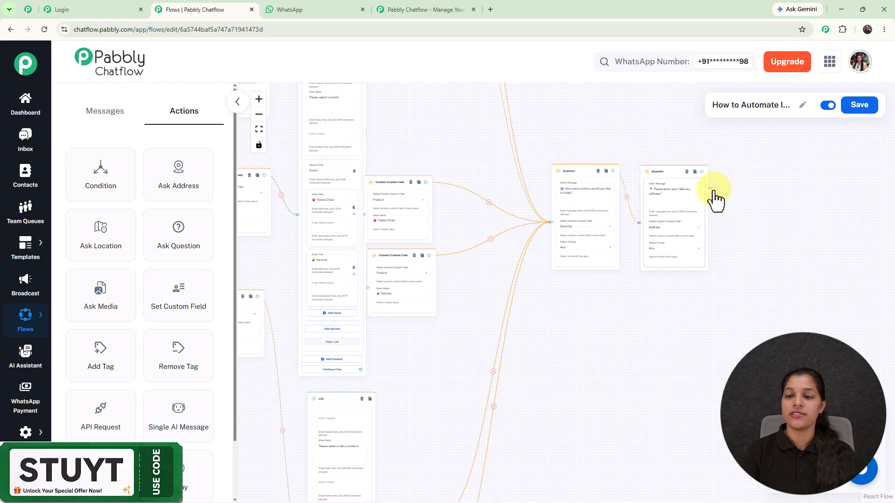
scroll(705, 175, "up", 4)
left_click_drag(698, 168, 799, 213)
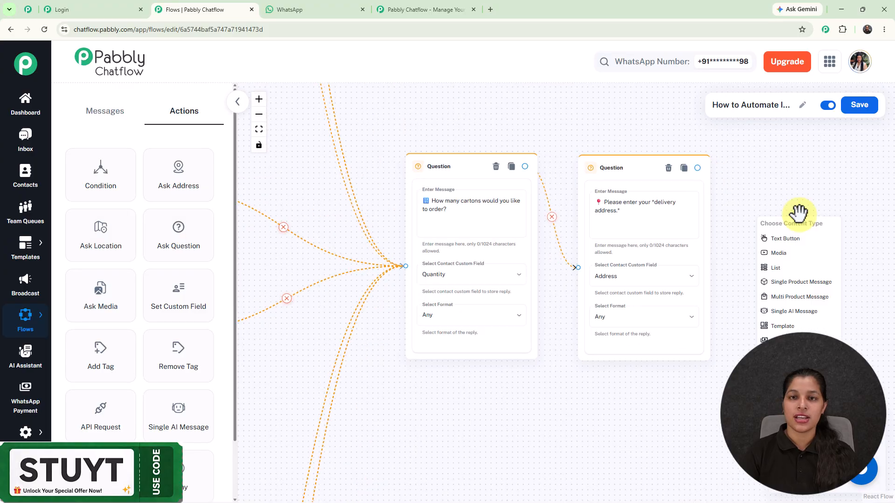
left_click(799, 246)
Step: Set the Text Button block's message to "*Thanks $FullName!*😍 ✅ Your inventory request has been submitted successfully!"
left_click_drag(606, 297, 610, 289)
left_click(593, 154)
scroll(685, 247, "up", 3)
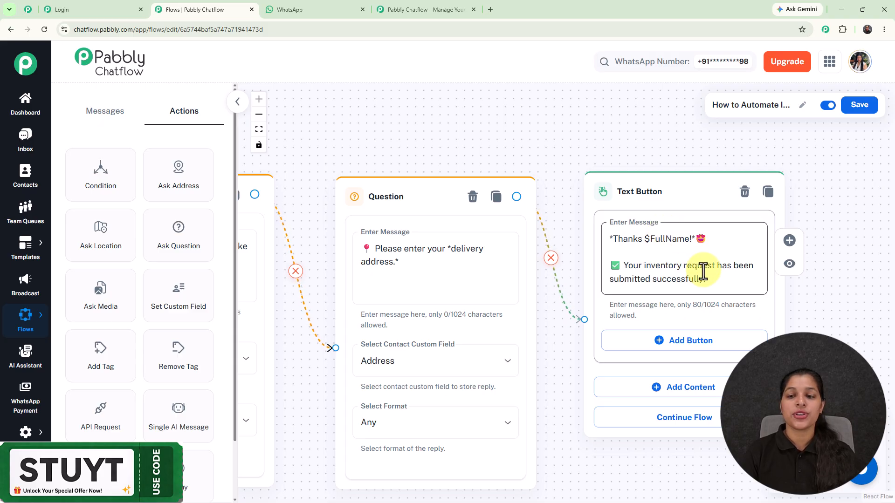
scroll(551, 130, "down", 1)
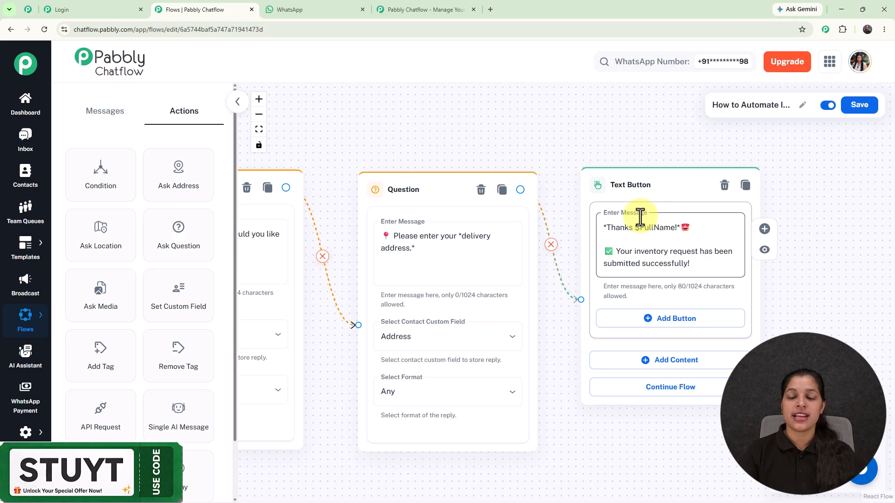
Step: Review the complete flow from the trigger to the closing thank-you message and save it
scroll(553, 133, "down", 5)
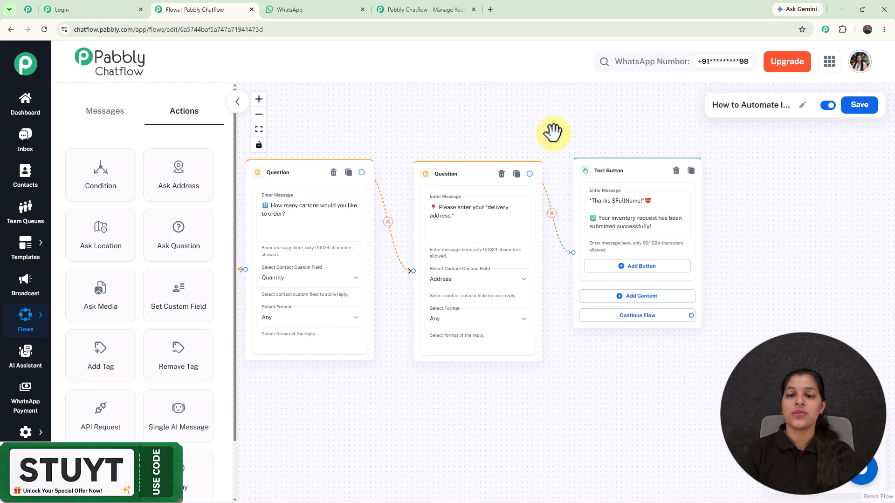
scroll(642, 163, "down", 5)
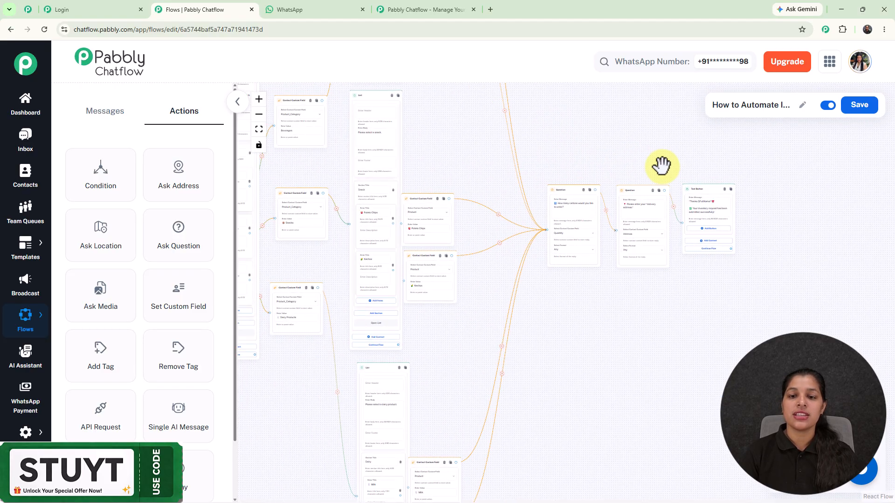
scroll(682, 204, "down", 4)
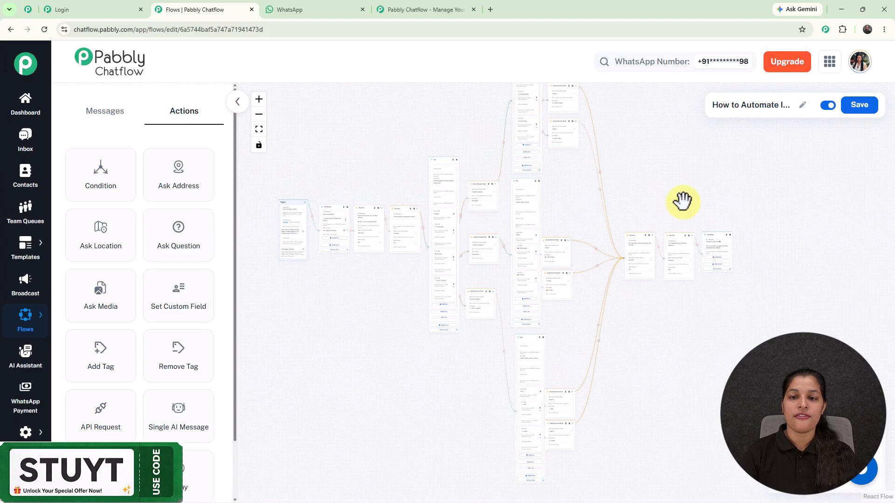
left_click_drag(667, 211, 645, 248)
scroll(646, 248, "up", 1)
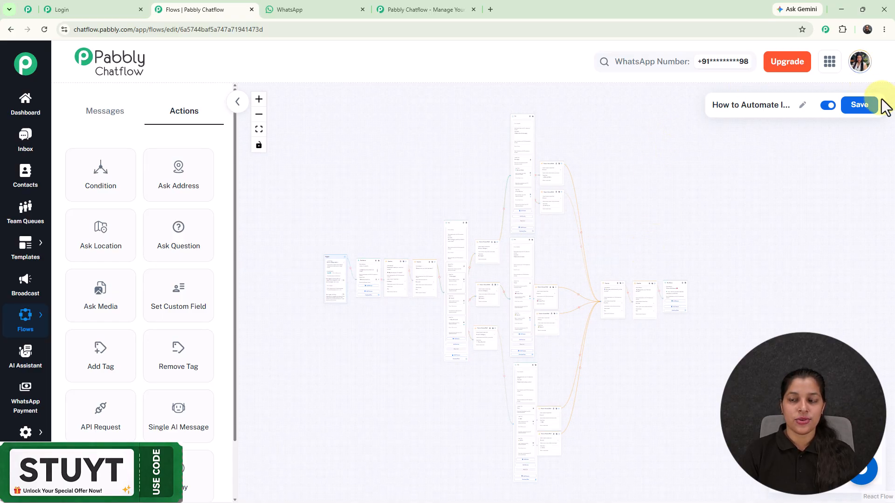
left_click(859, 106)
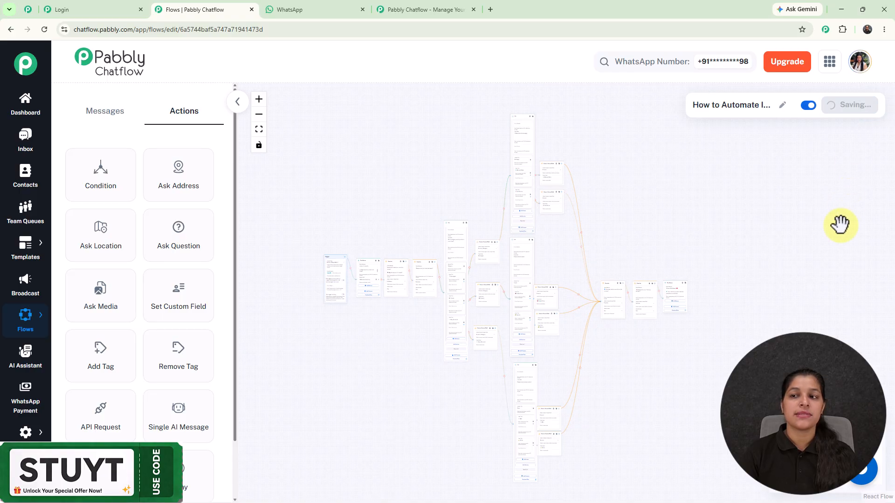